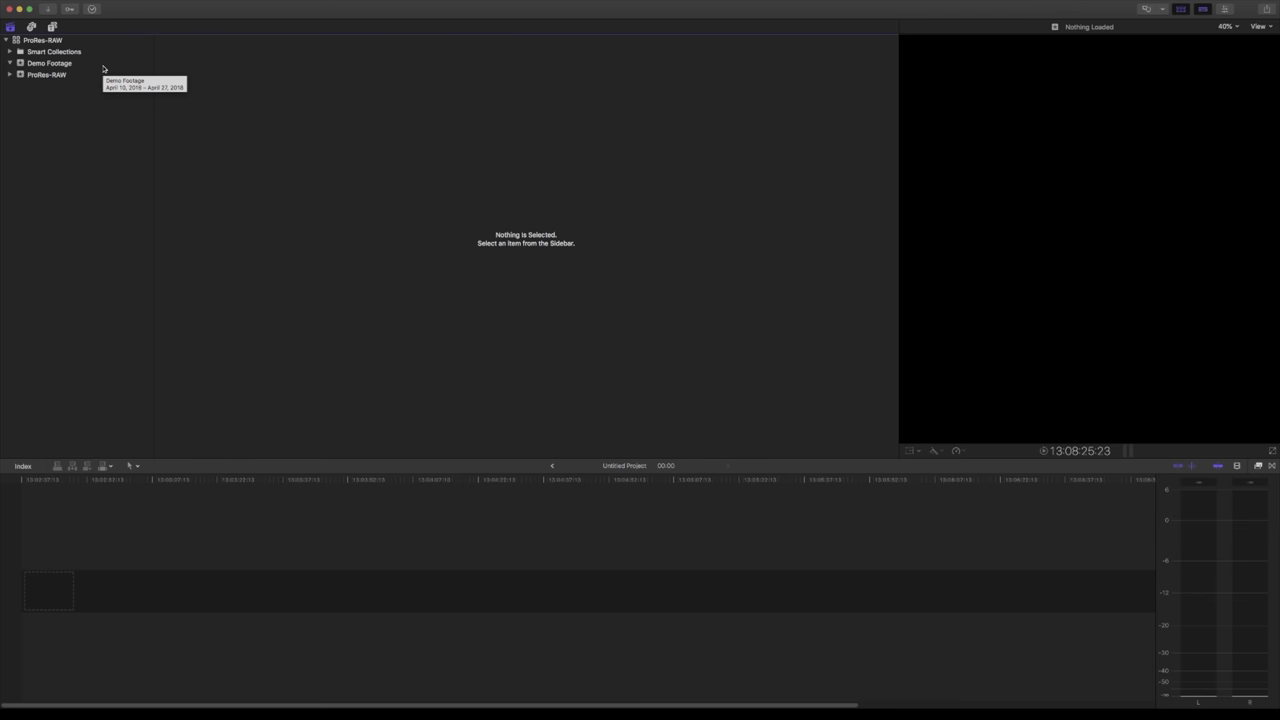
# Create a new library named ProRes.
pyautogui.click(96, 6)
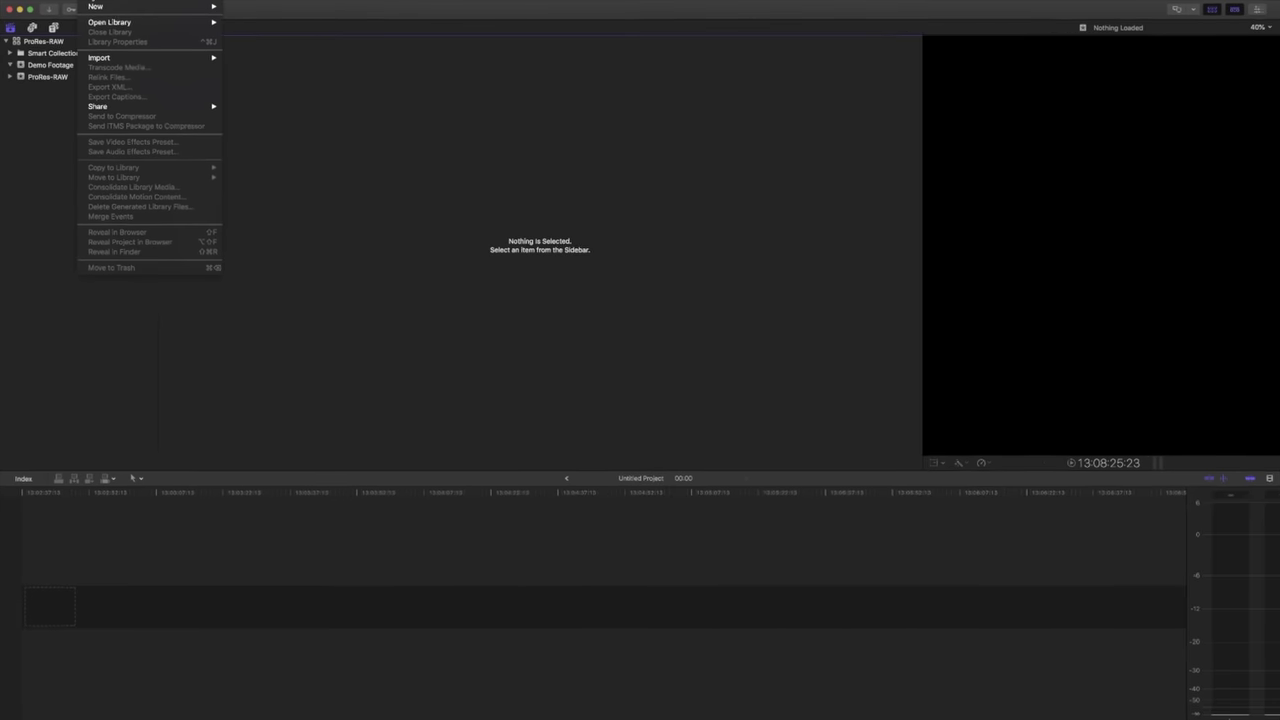
pyautogui.moveTo(133, 6)
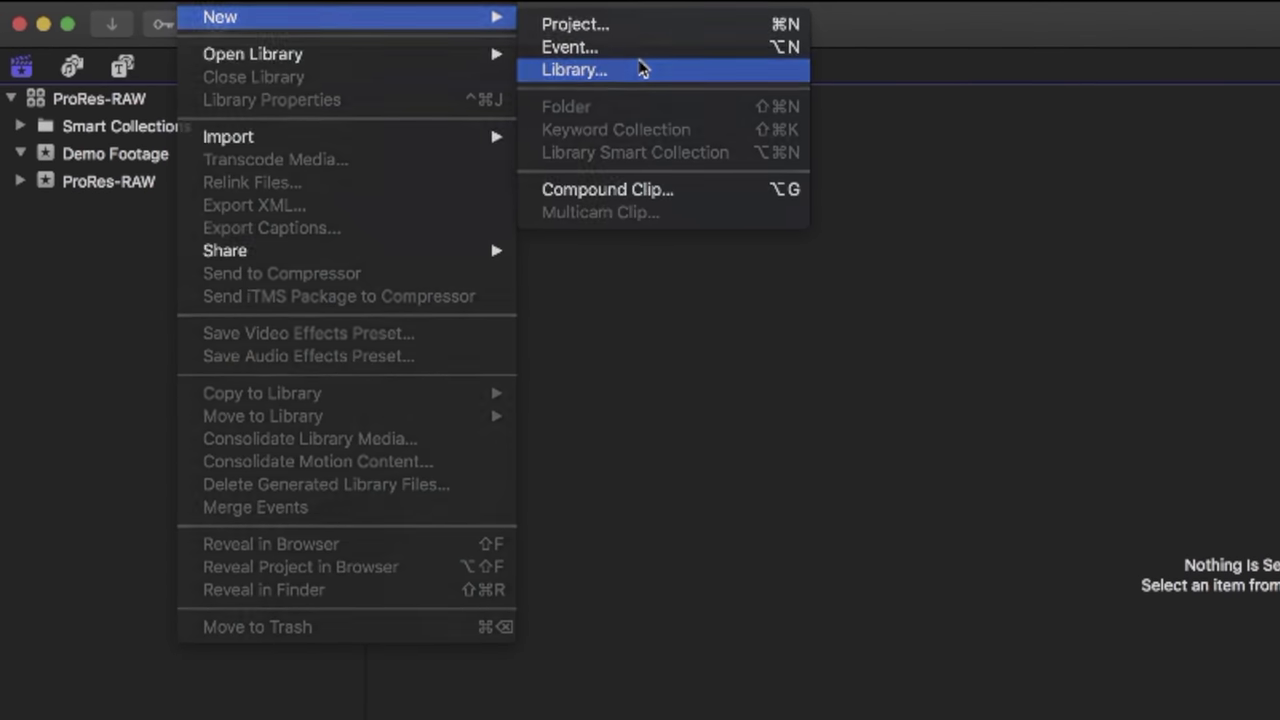
pyautogui.click(640, 68)
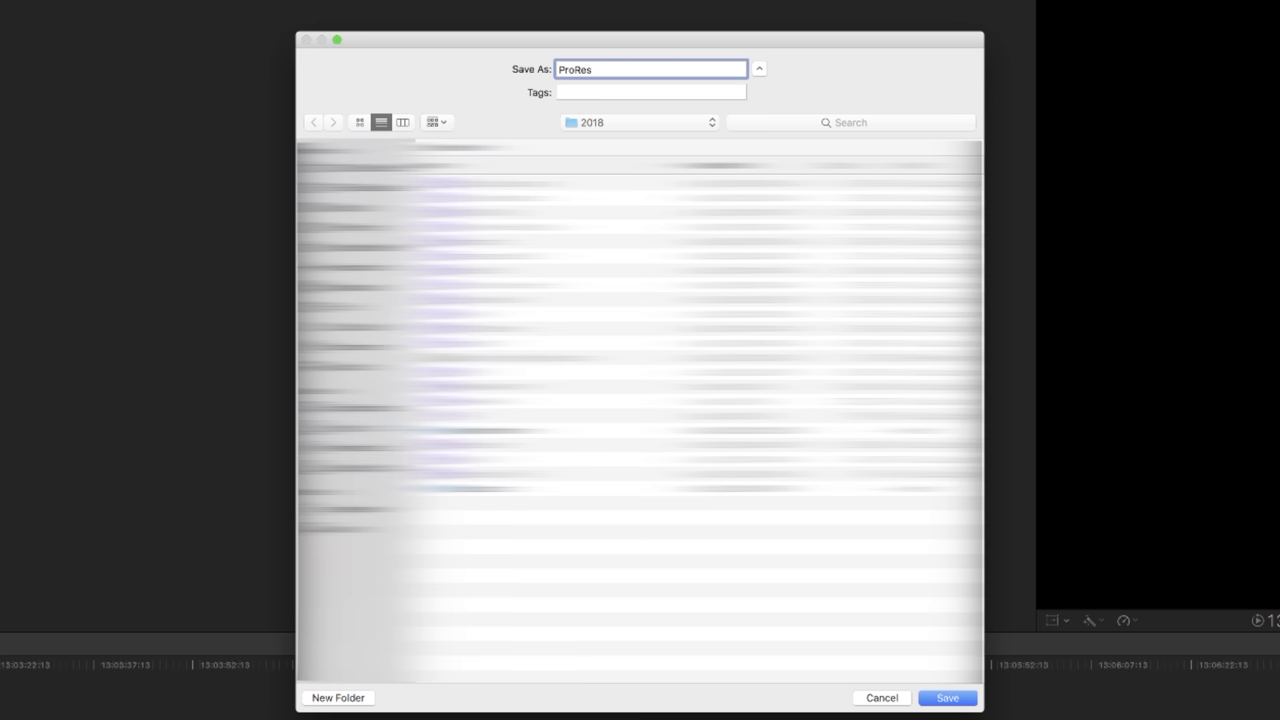
pyautogui.press('Return')
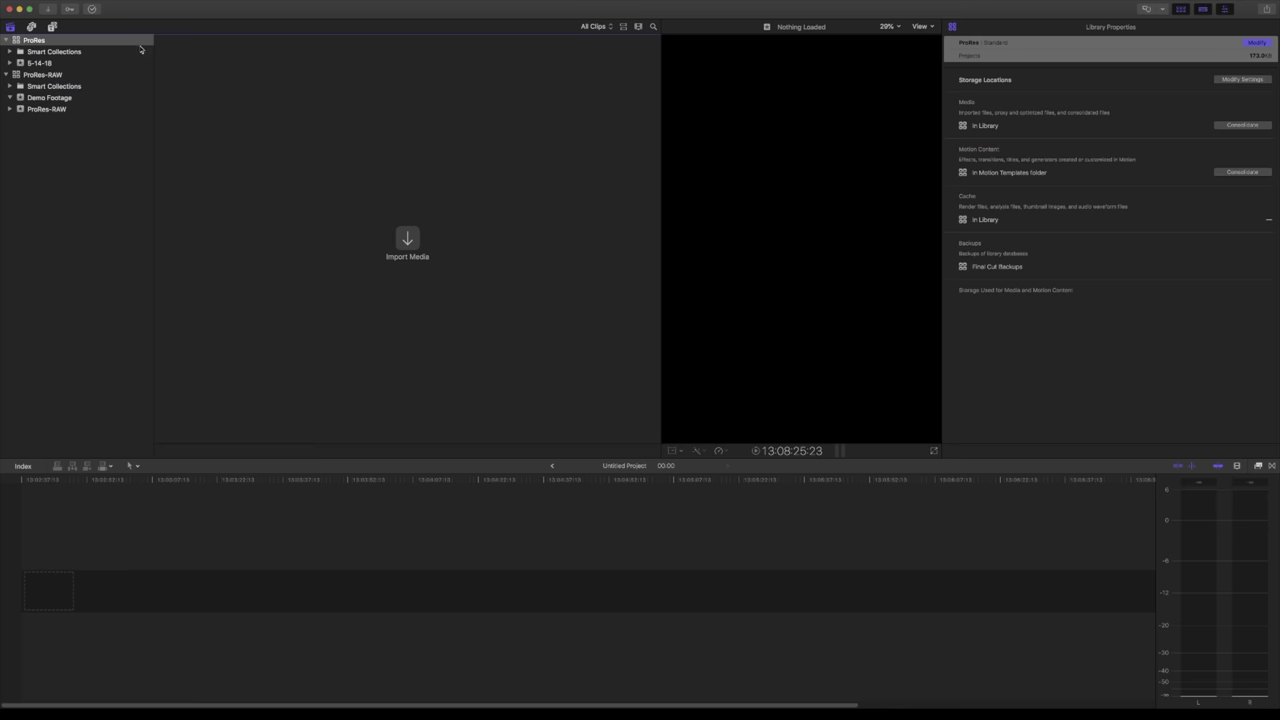
# Switch the ProRes library's colour processing to Wide Gamut HDR.
pyautogui.click(71, 43)
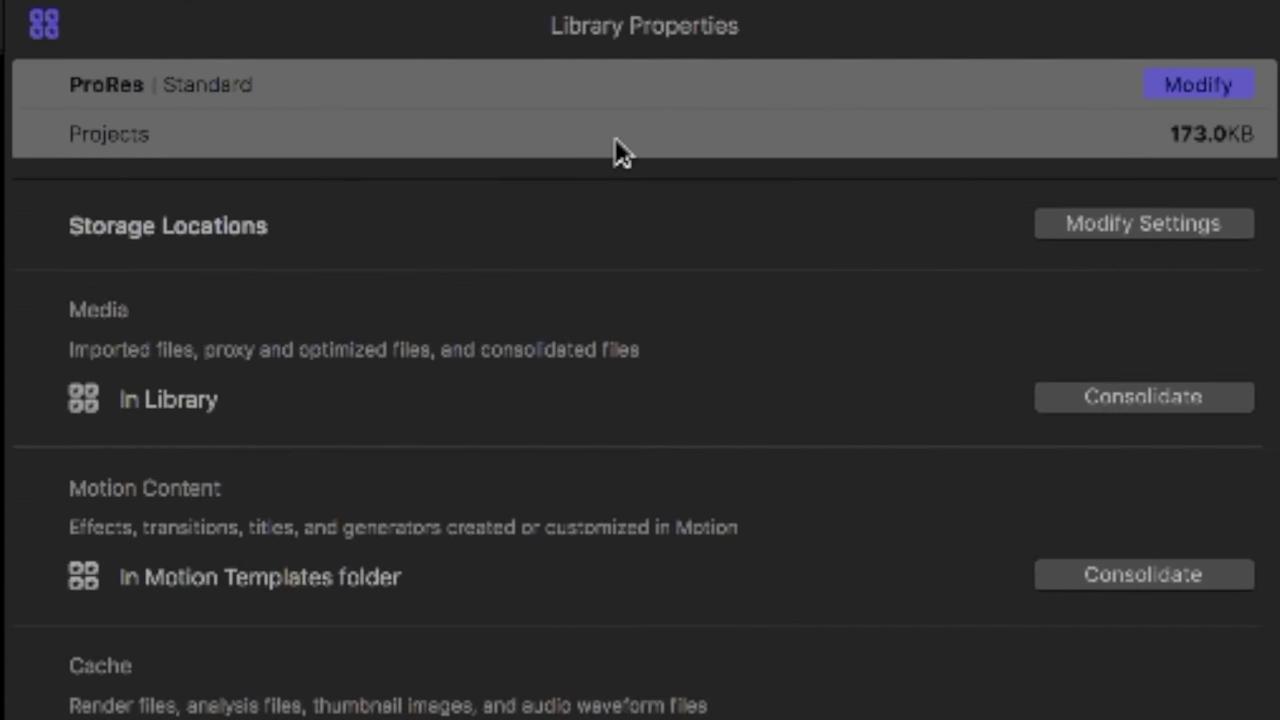
pyautogui.press('super+4')
pyautogui.press('super+4')
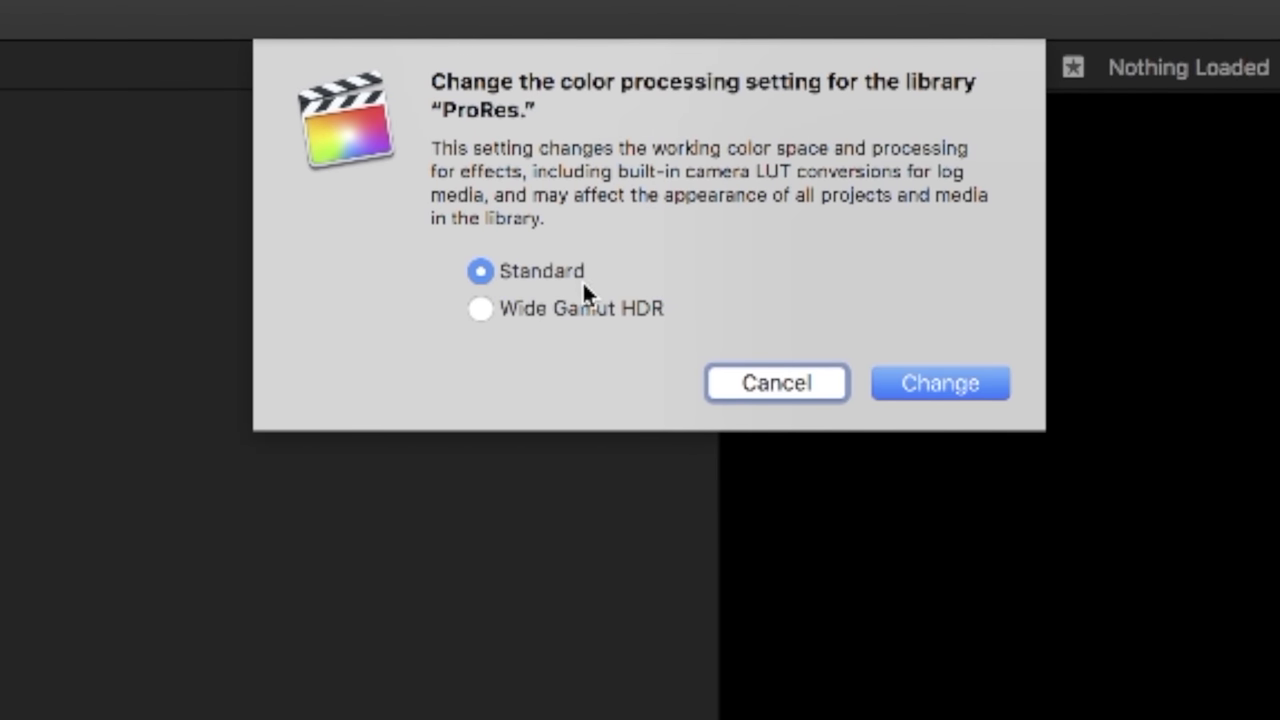
pyautogui.click(576, 314)
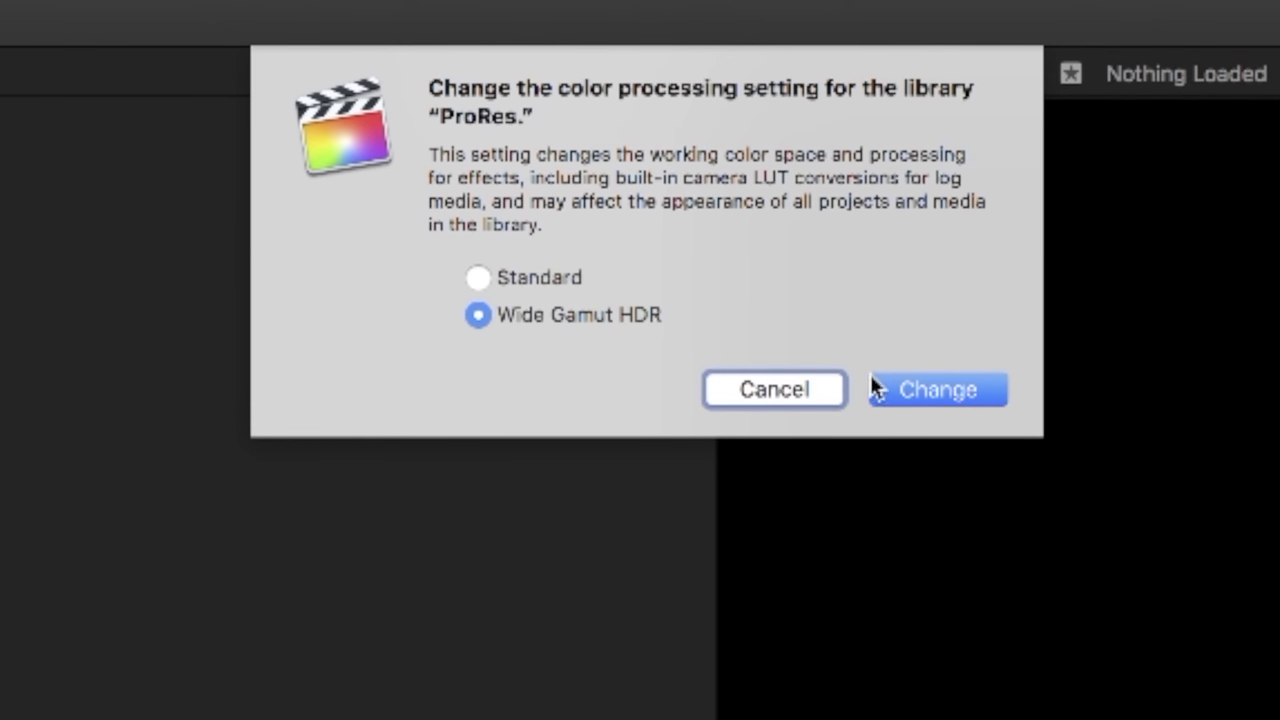
pyautogui.click(898, 383)
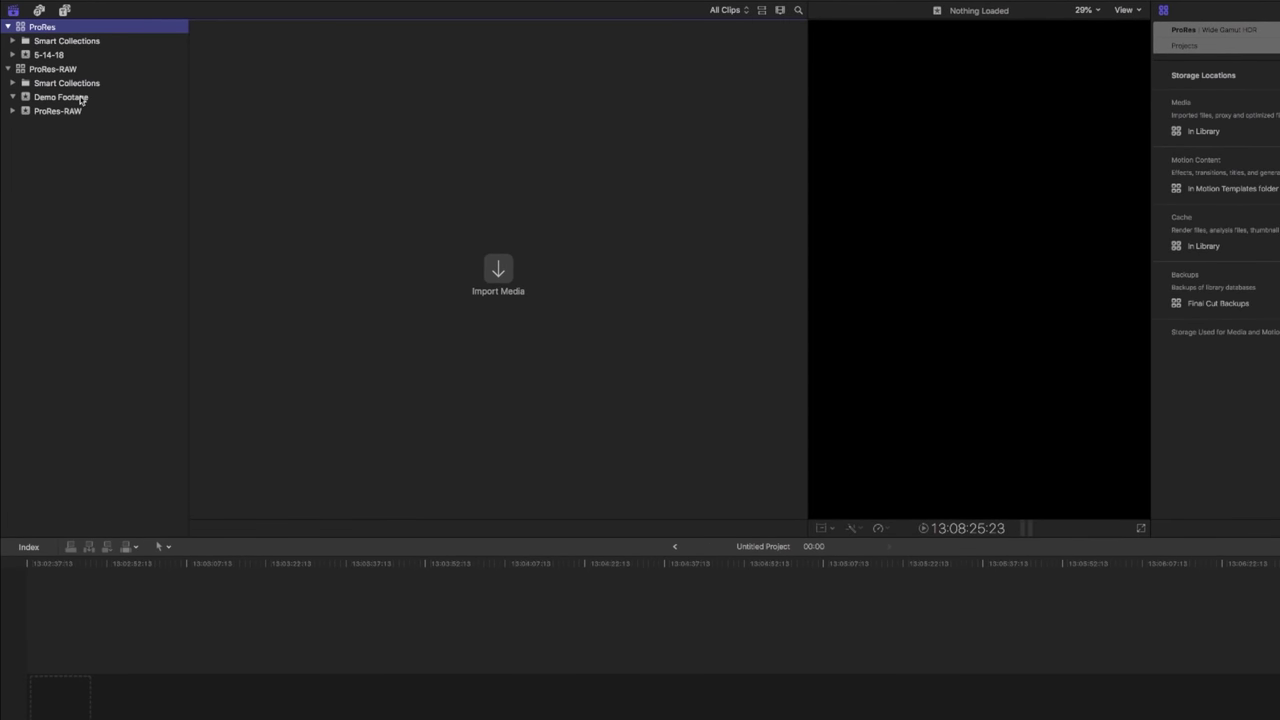
pyautogui.click(60, 97)
# Copy all eight Demo Footage clips onto the 5-14-18 event and review them there.
pyautogui.moveTo(260, 342); pyautogui.dragTo(62, 53)
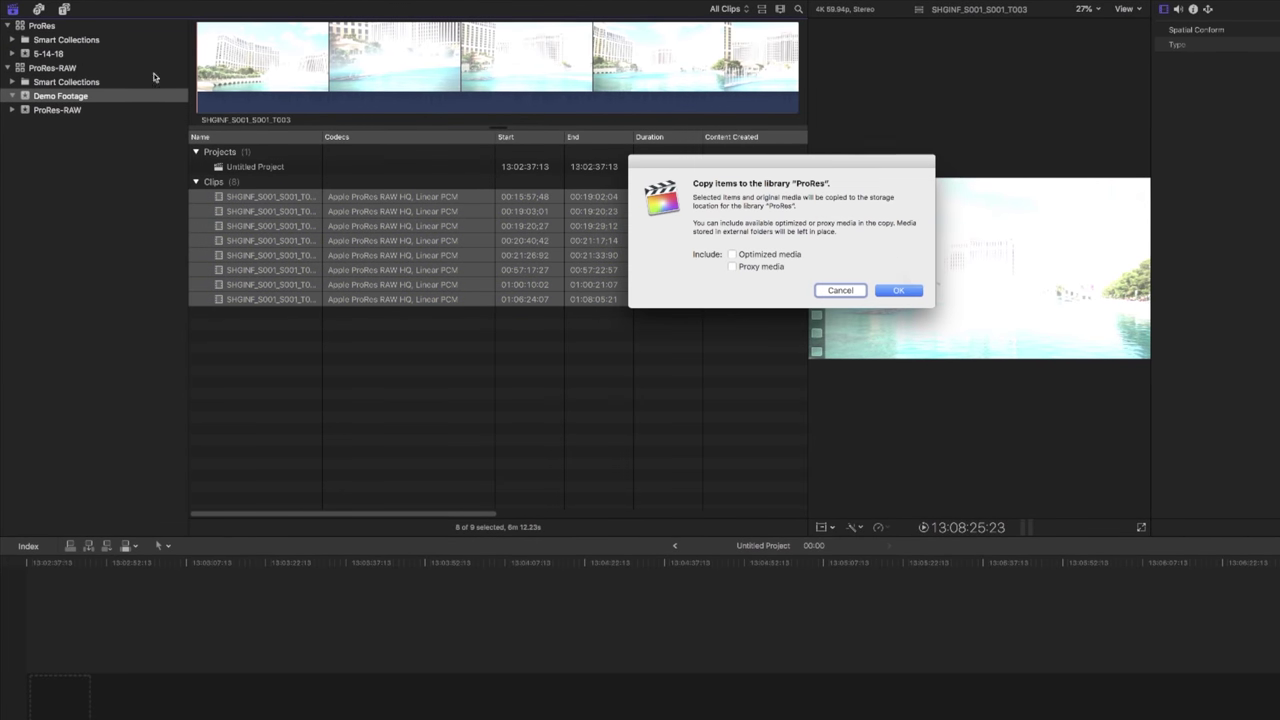
pyautogui.click(878, 290)
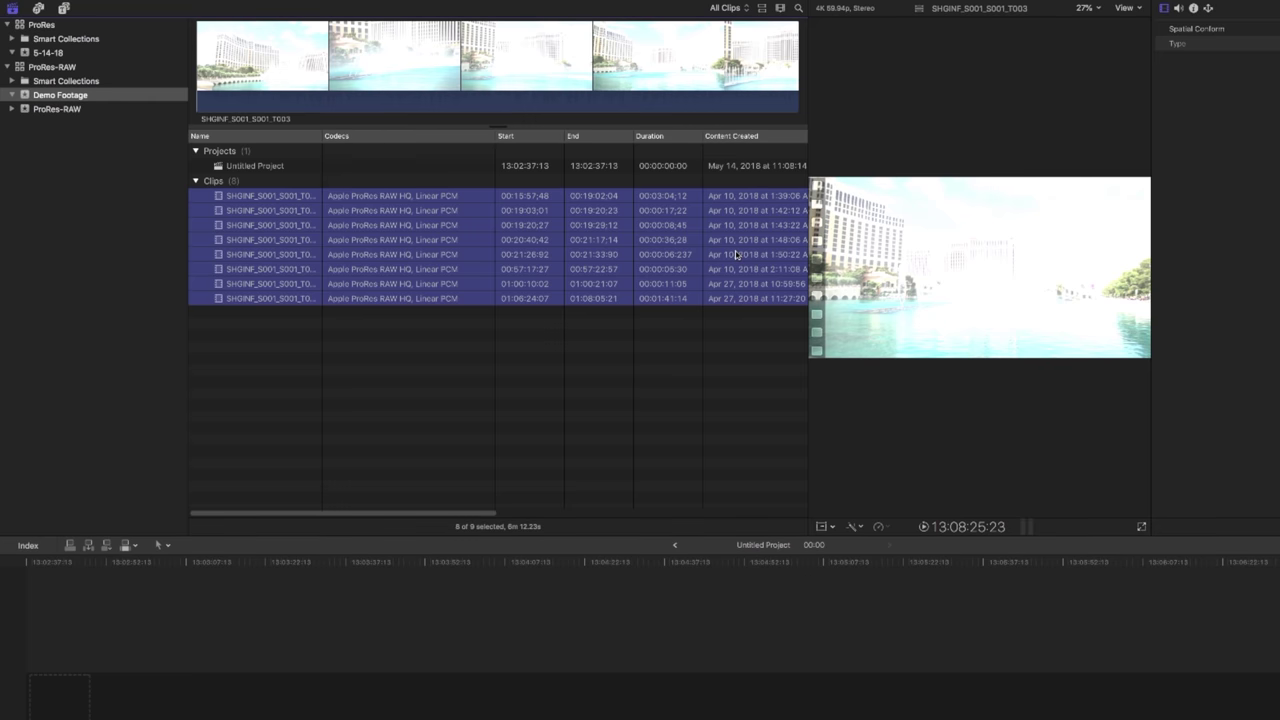
pyautogui.click(110, 53)
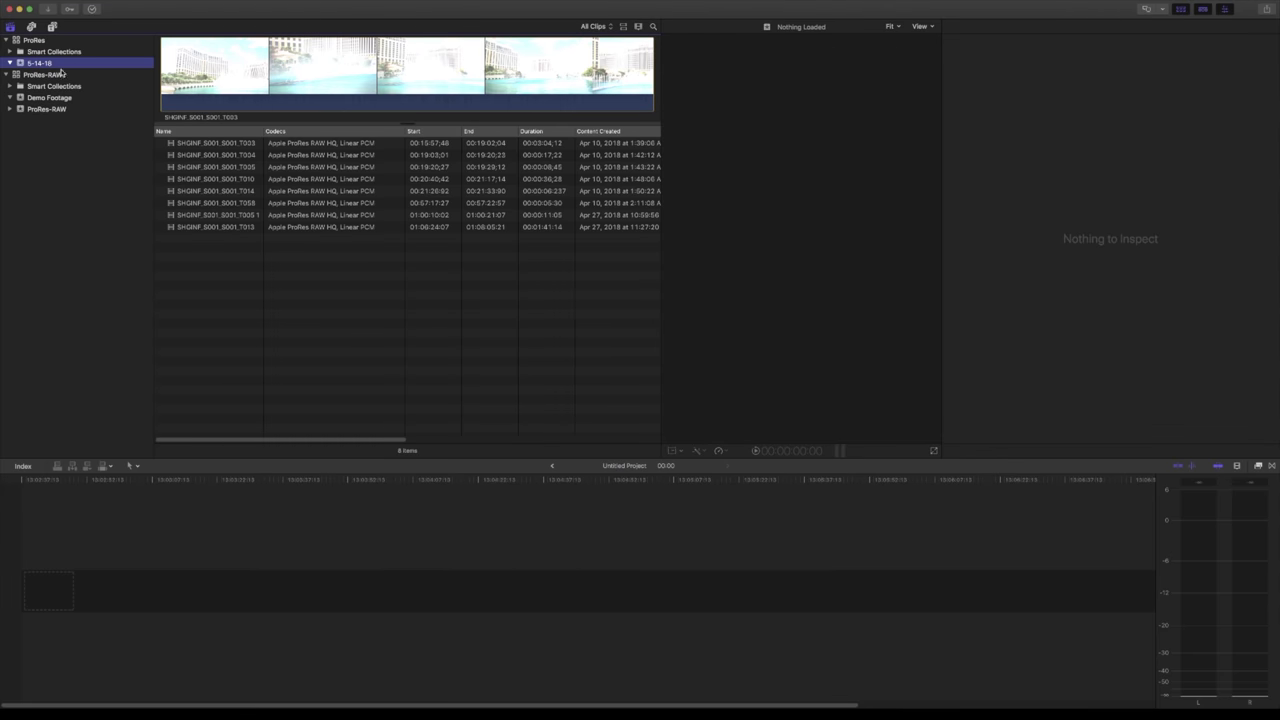
pyautogui.moveTo(230, 244); pyautogui.dragTo(235, 142)
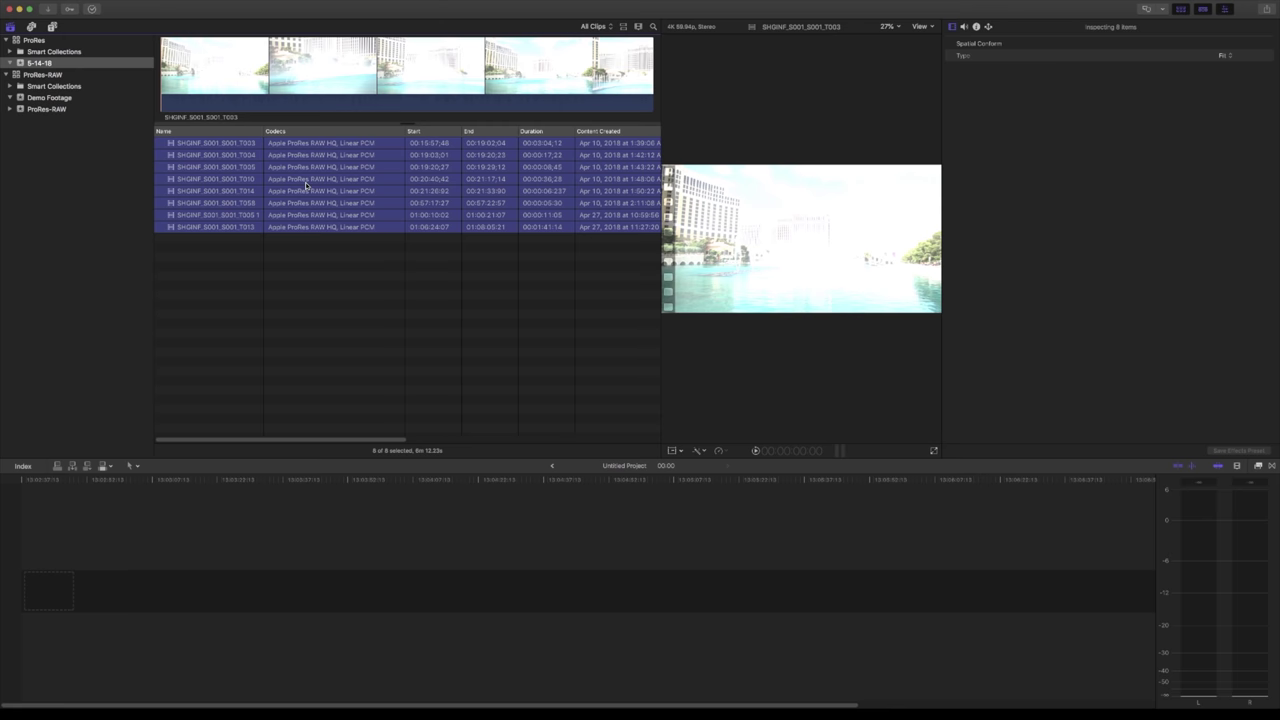
pyautogui.click(268, 287)
# Create a project named Test, keeping the Standard – Rec. 709 colour space.
pyautogui.press('super+n')
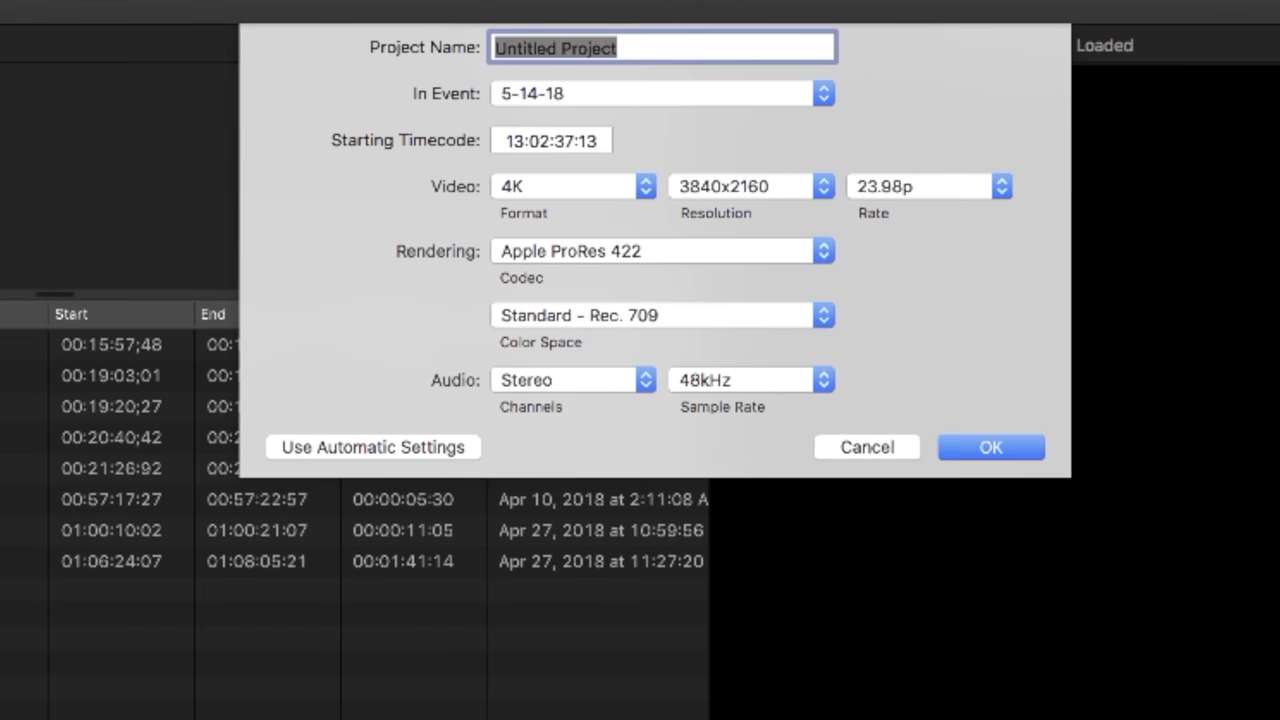
pyautogui.write('Test')
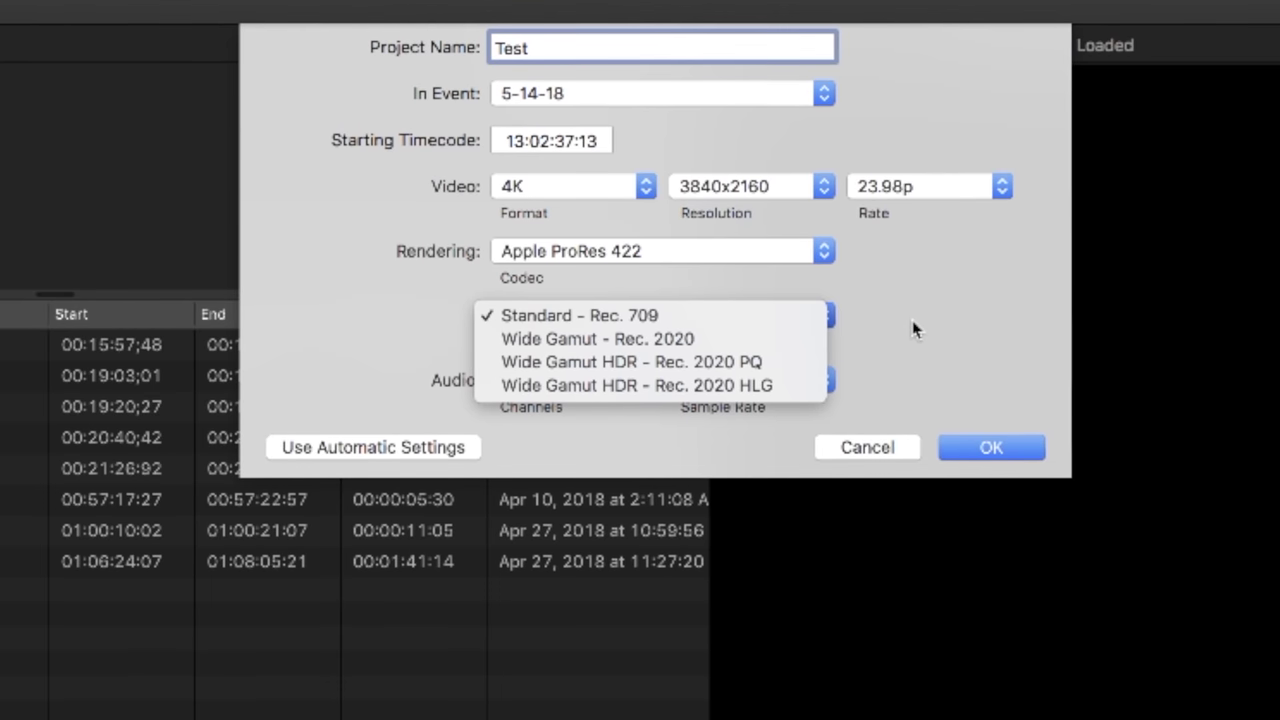
pyautogui.click(910, 330)
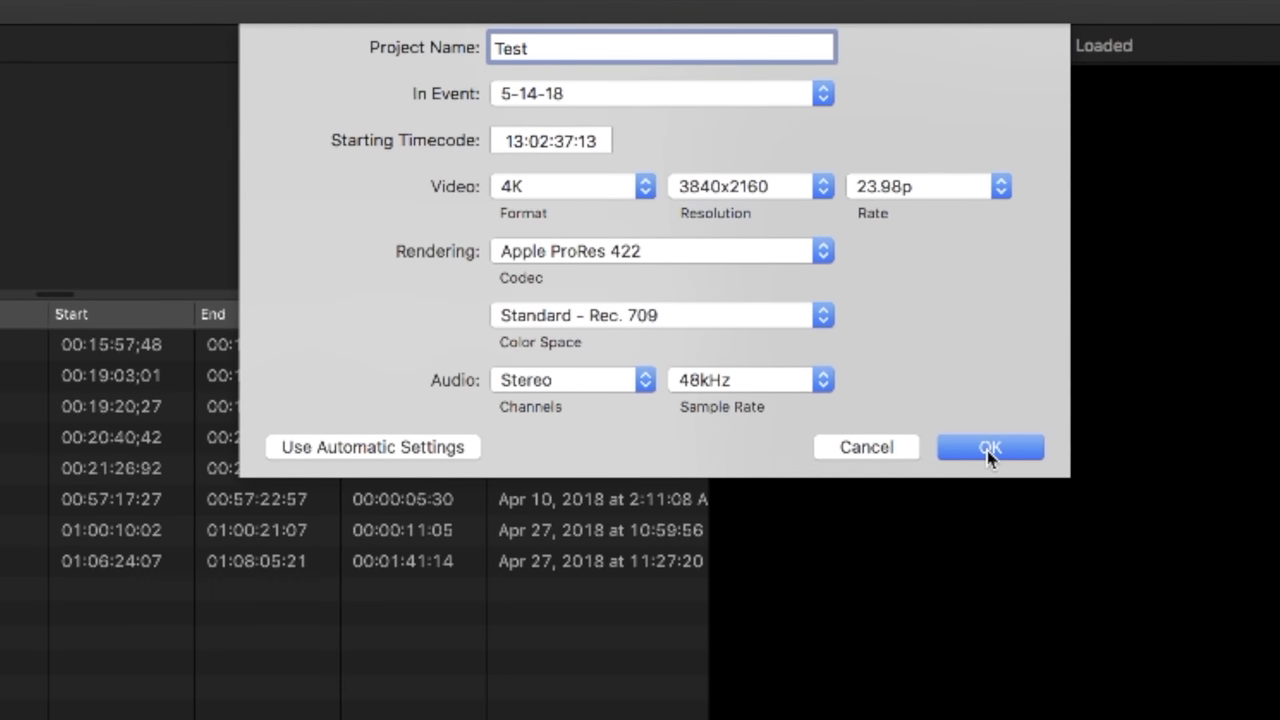
pyautogui.click(991, 449)
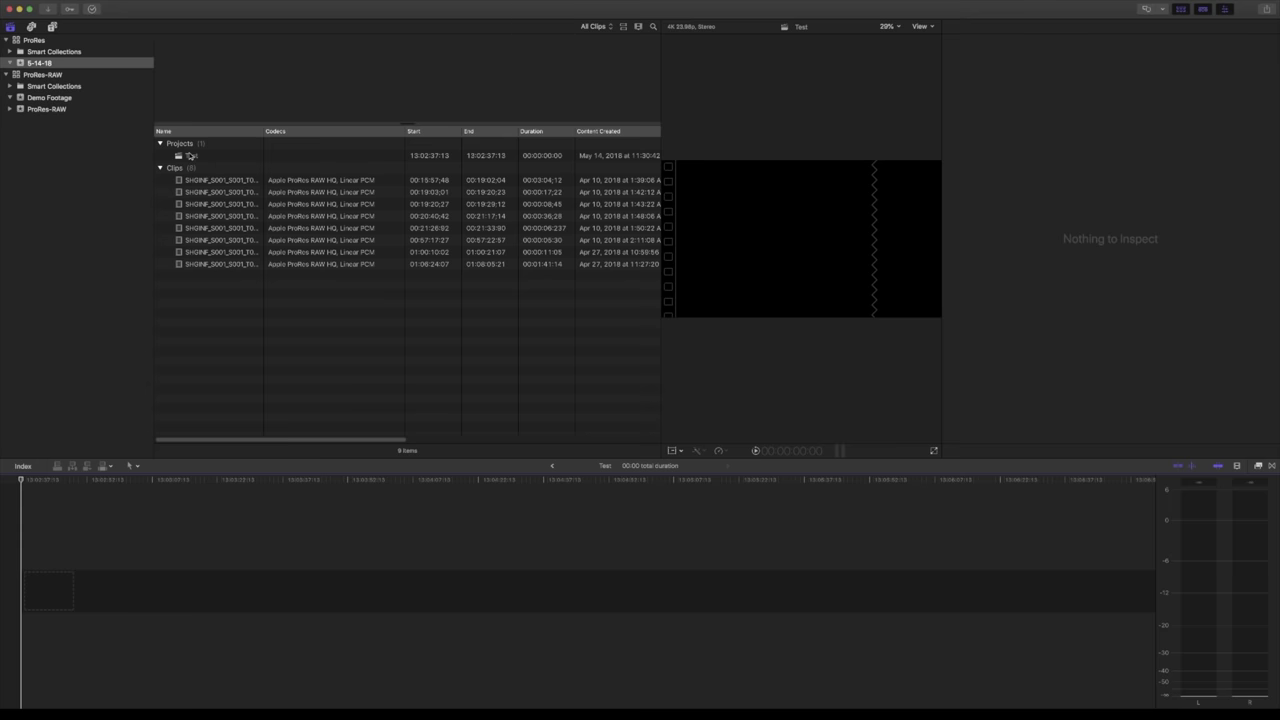
pyautogui.click(201, 158)
# Add all eight clips to the Test timeline and select the first clip.
pyautogui.click(210, 182)
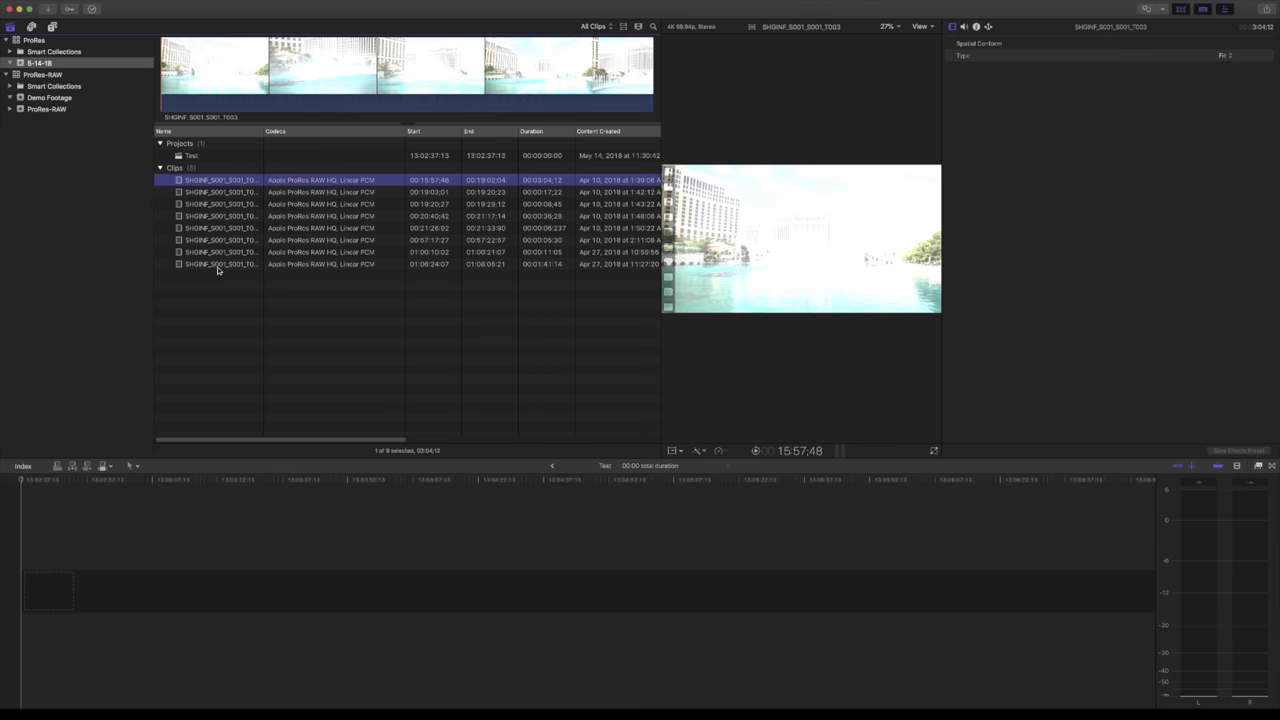
pyautogui.keyDown('shift'); pyautogui.click(214, 264); pyautogui.keyUp('shift')
pyautogui.moveTo(214, 264); pyautogui.dragTo(114, 543)
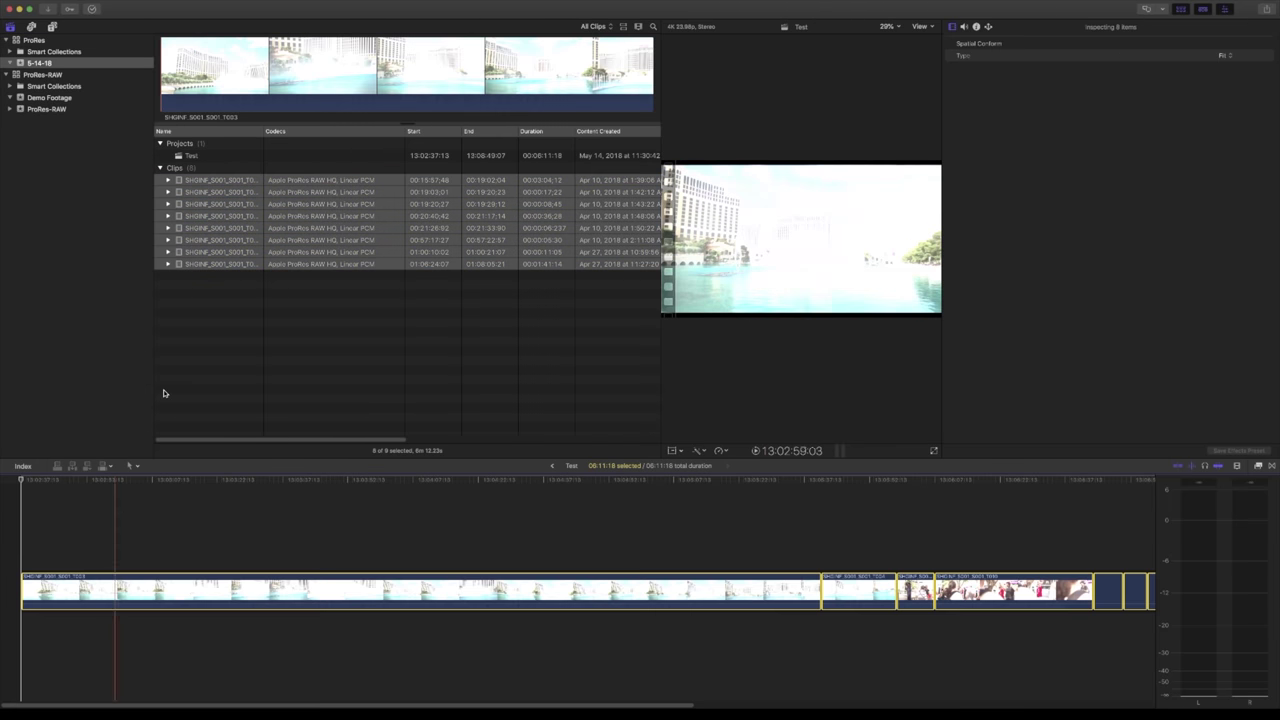
pyautogui.click(156, 519)
pyautogui.press('super+6')
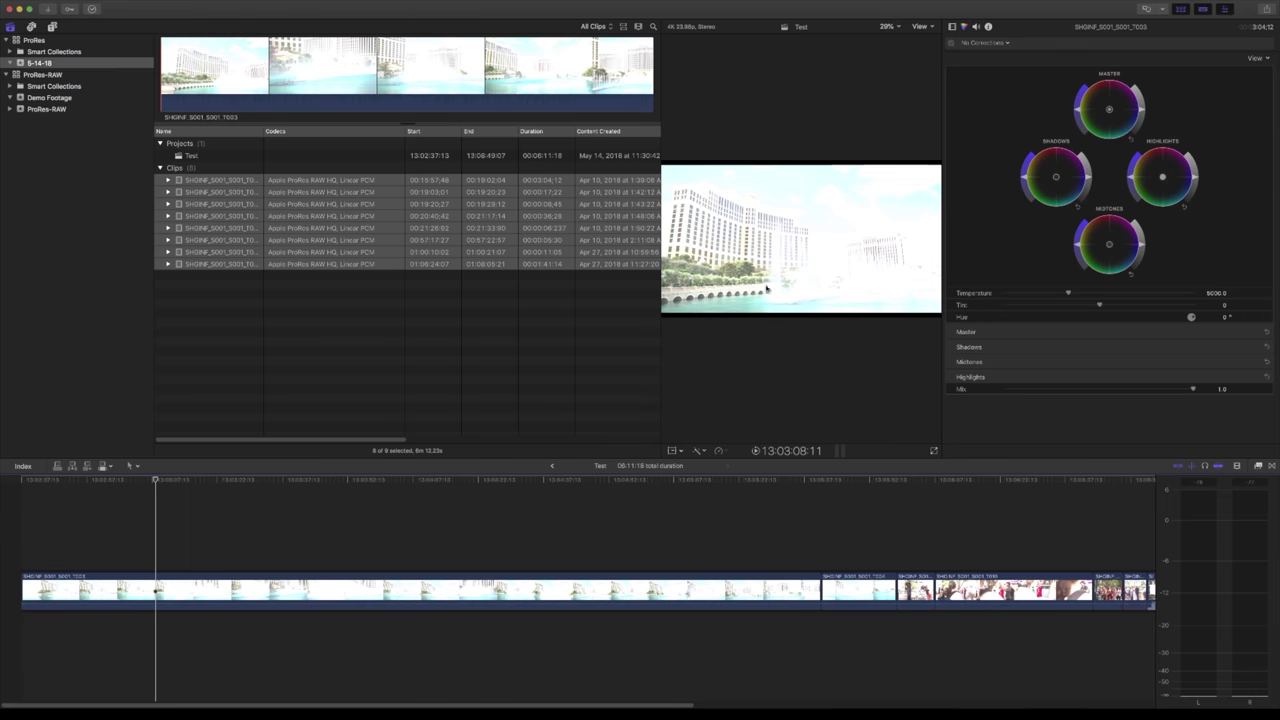
pyautogui.click(229, 590)
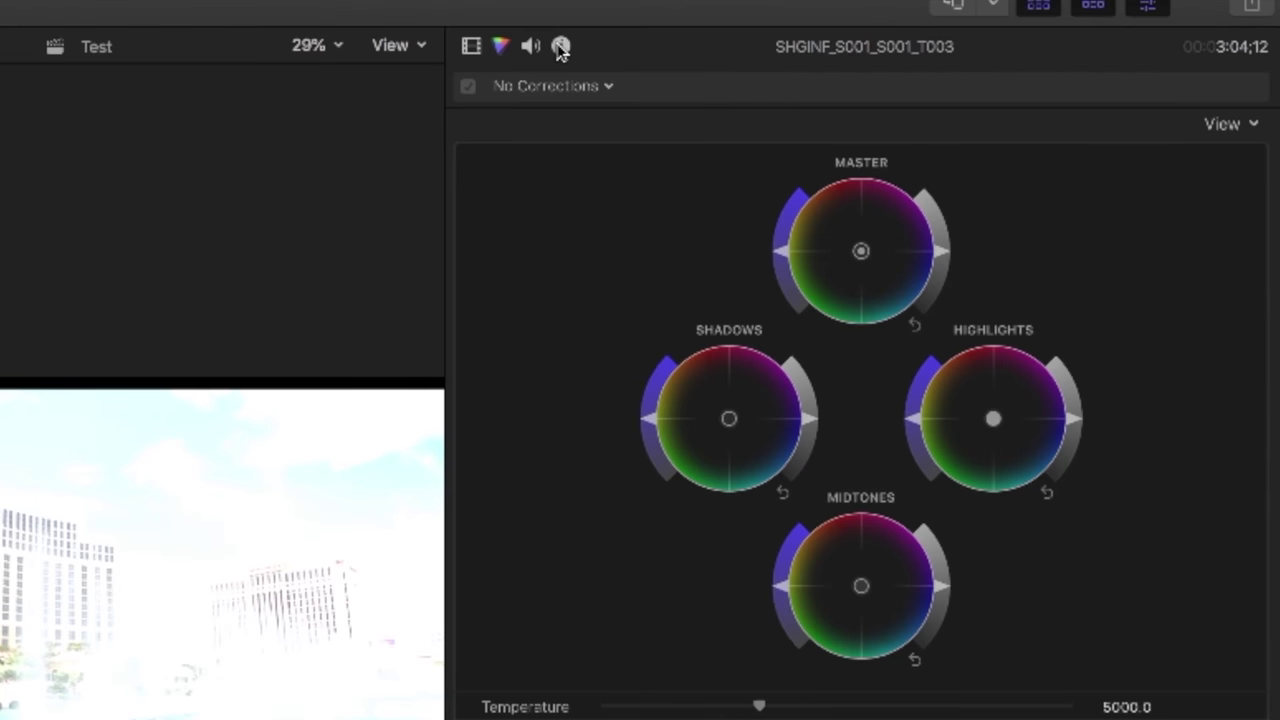
# Set the first clip's Camera LUT and RAW to Log Conversion to None in the Info inspector.
pyautogui.press('super+4')
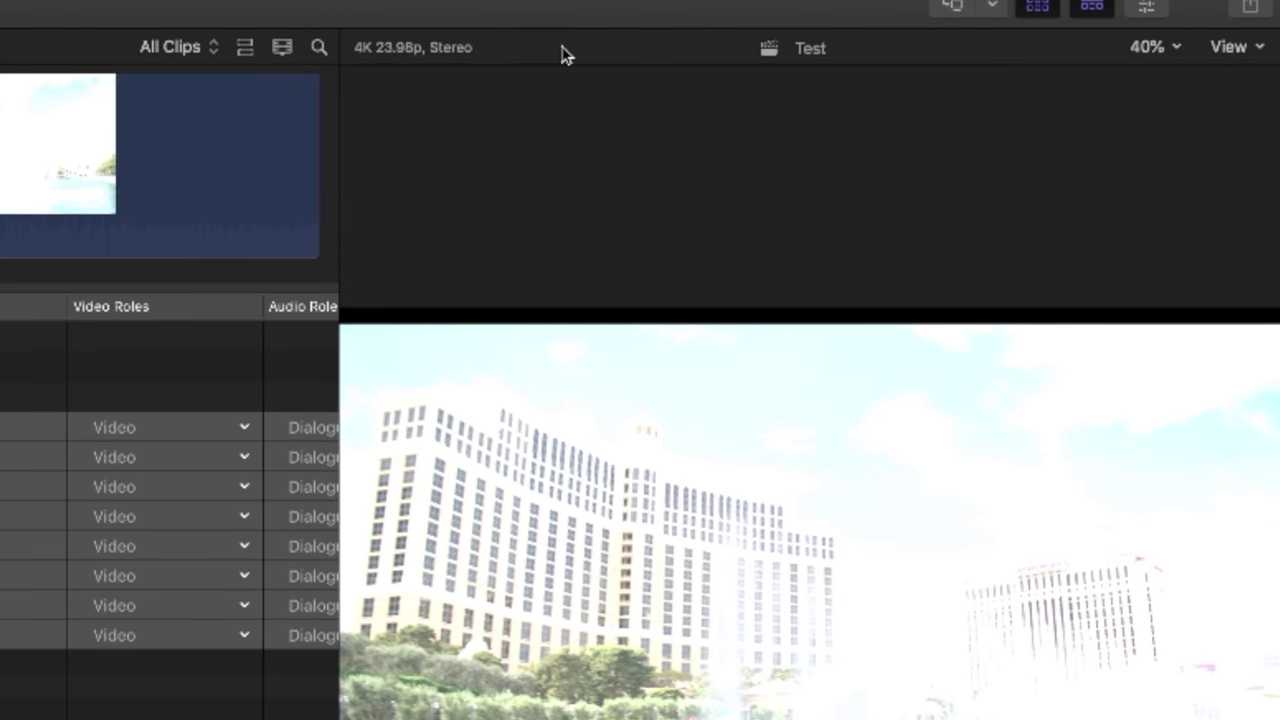
pyautogui.press('super+4')
pyautogui.click(561, 52)
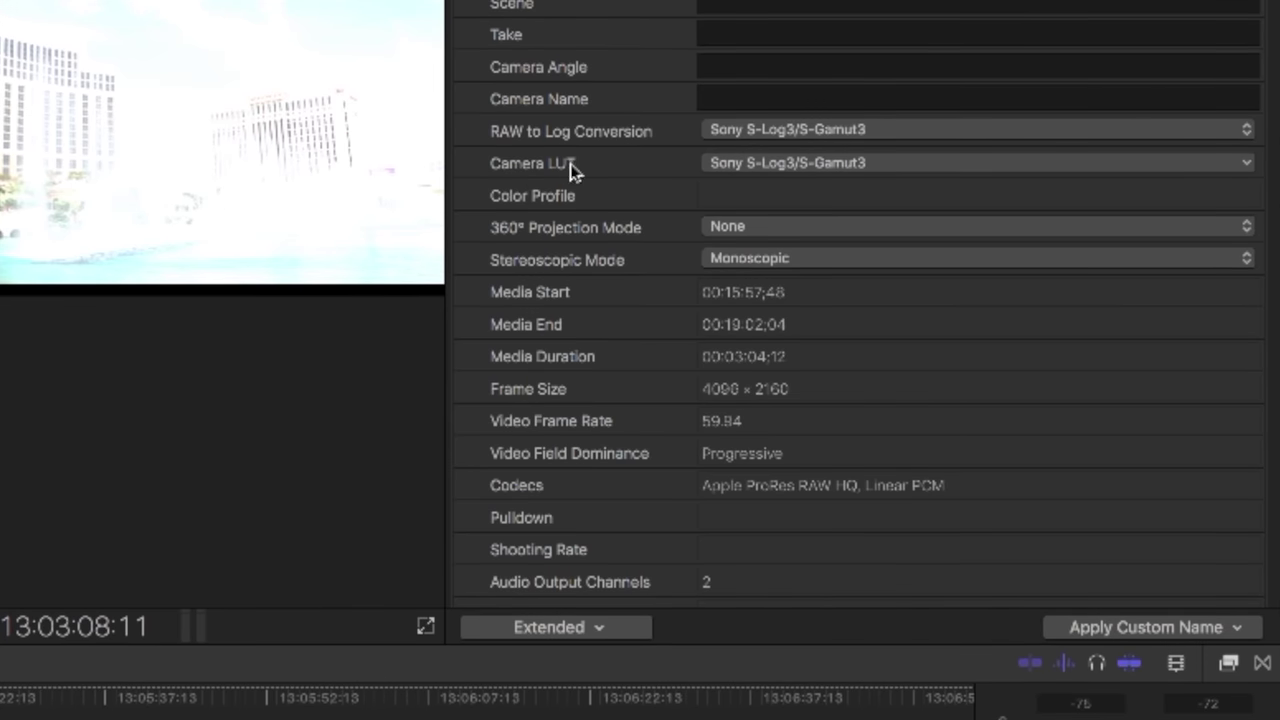
pyautogui.click(778, 172)
pyautogui.click(571, 165)
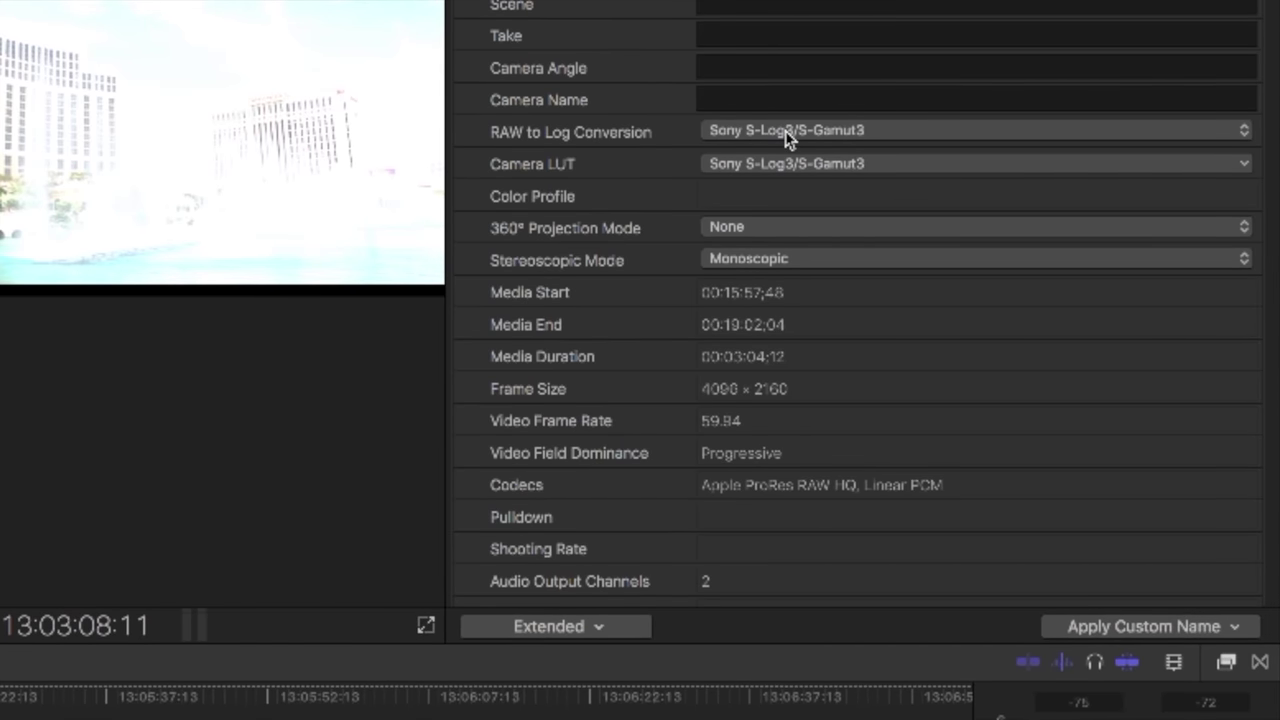
pyautogui.click(787, 163)
pyautogui.click(757, 192)
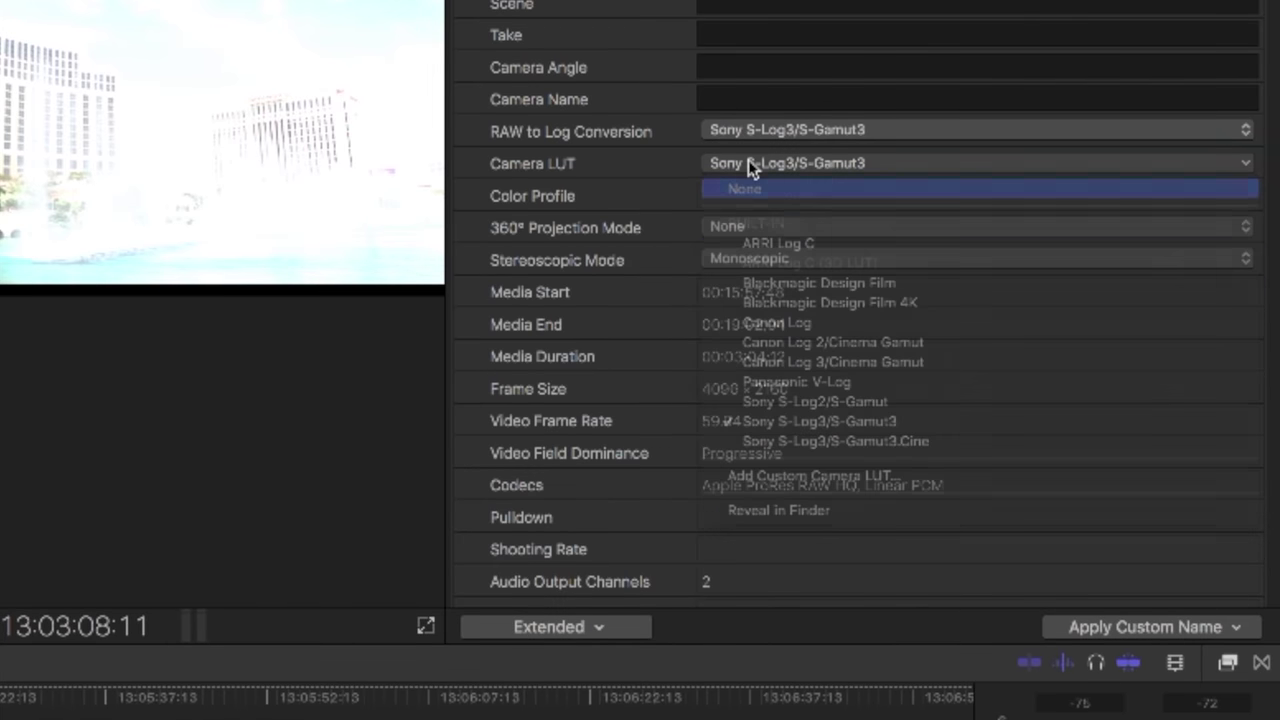
pyautogui.click(752, 131)
pyautogui.click(734, 68)
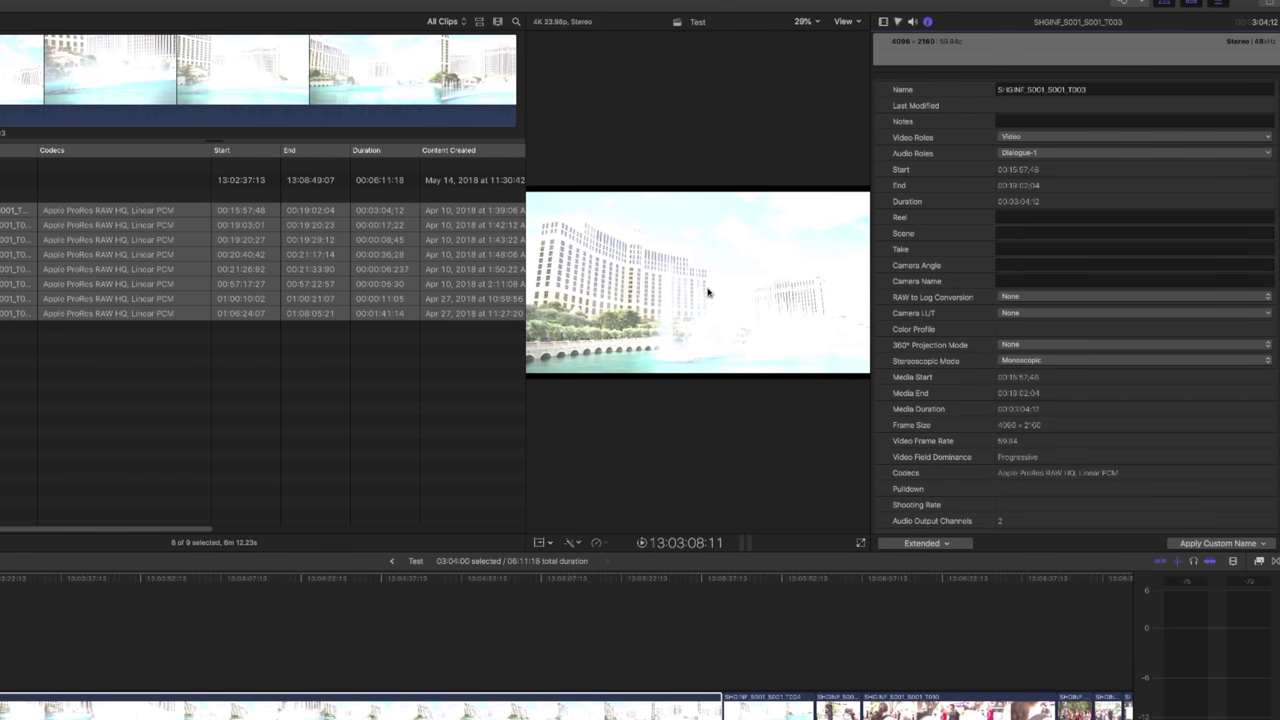
# Hide the browser, show the luma waveform, and bring up the Color inspector's colour wheels.
pyautogui.press('ctrl+super+1')
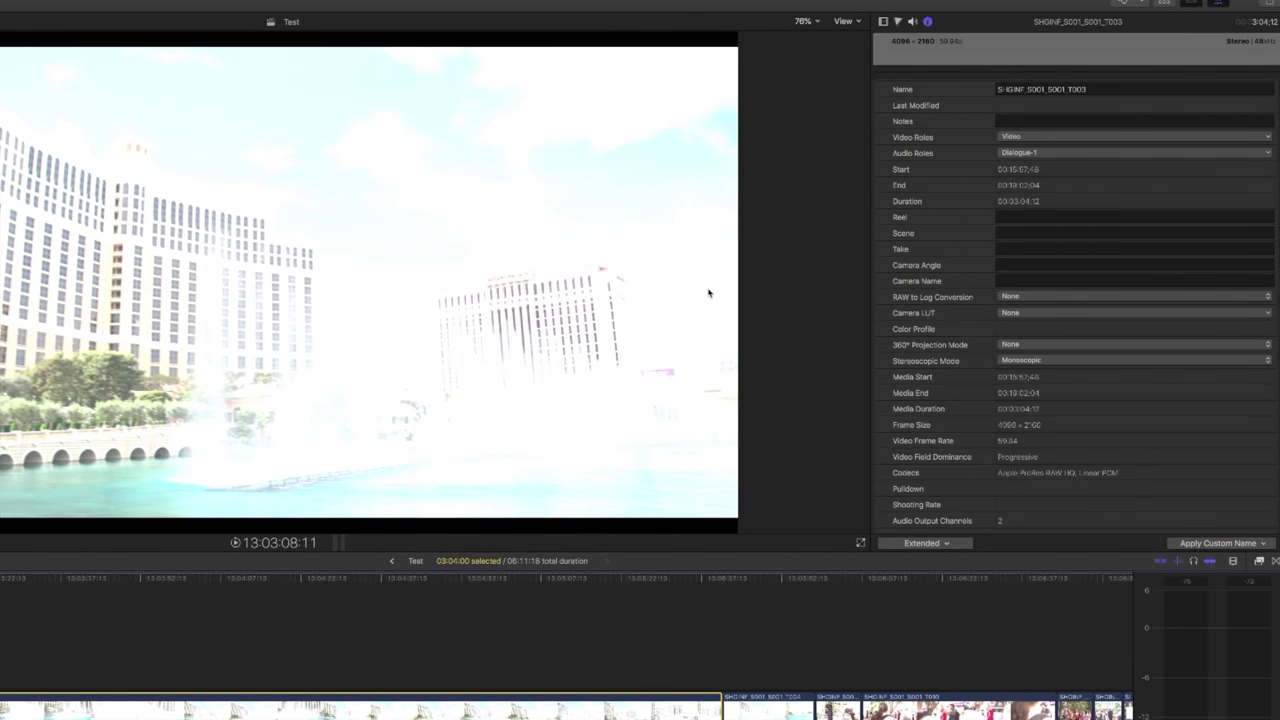
pyautogui.press('super+7')
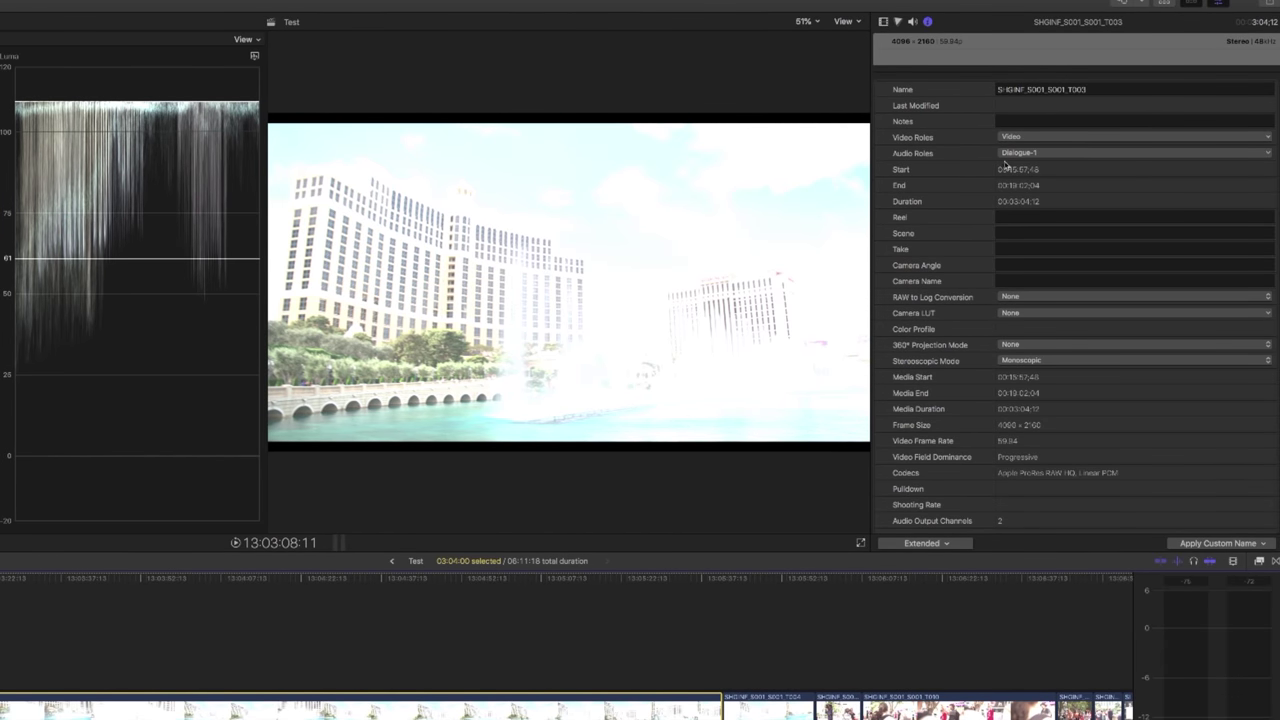
pyautogui.click(898, 22)
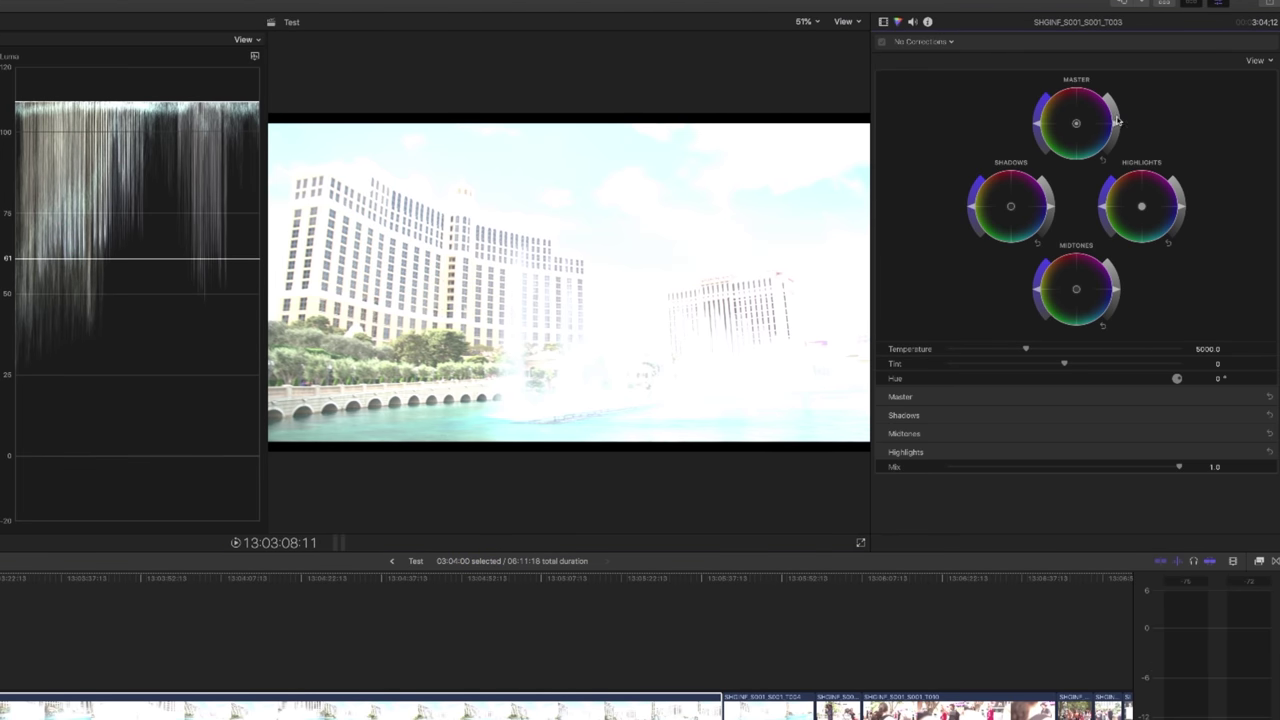
# Lower the Master wheel brightness to darken the overexposed fountain clip.
pyautogui.moveTo(1116, 126)
pyautogui.mouseDown()
pyautogui.moveTo(1099, 153)
pyautogui.moveTo(1097, 127)
pyautogui.mouseUp()
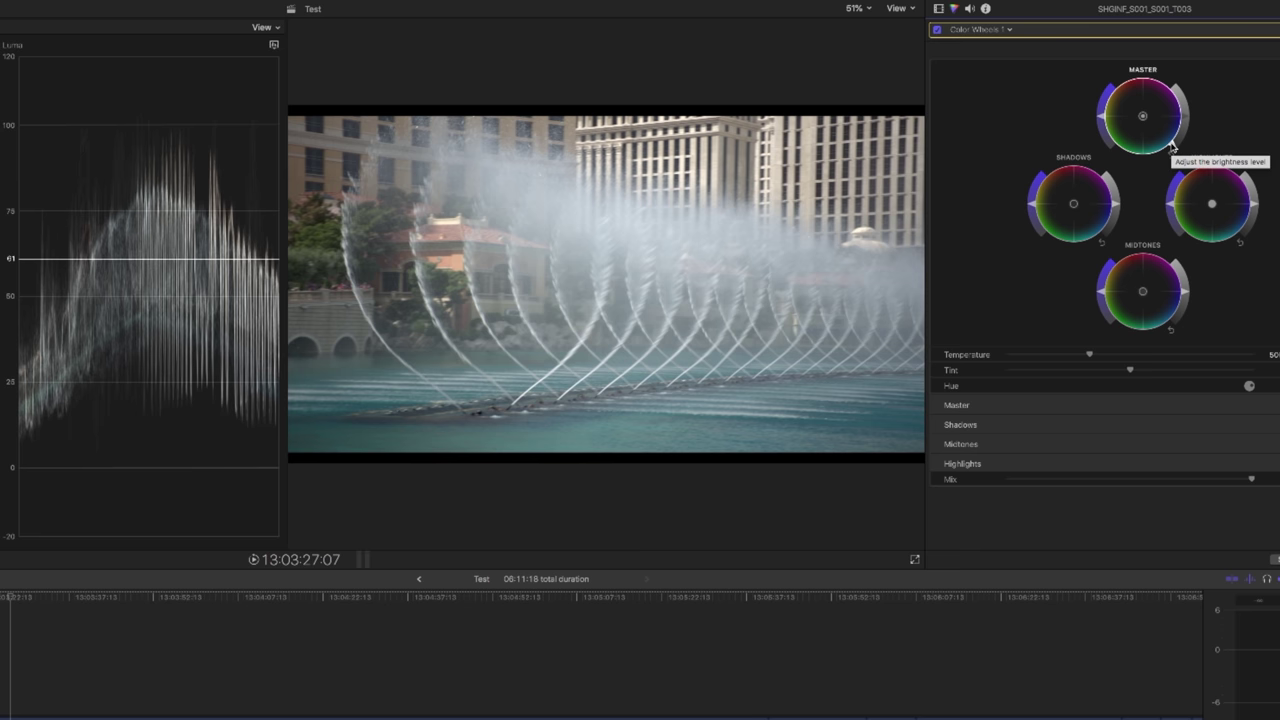
pyautogui.click(545, 675)
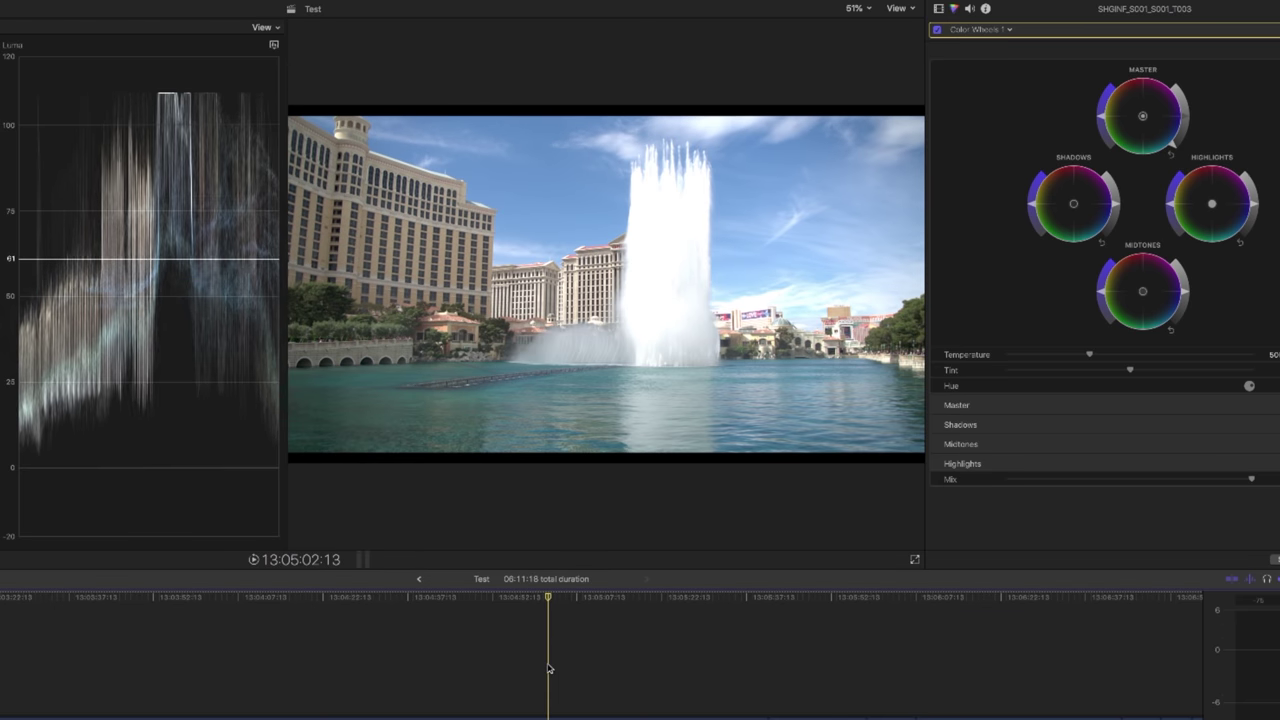
# Select the tall fountain shot and adjust its master, shadows, midtones and highlights brightness.
pyautogui.click(450, 716)
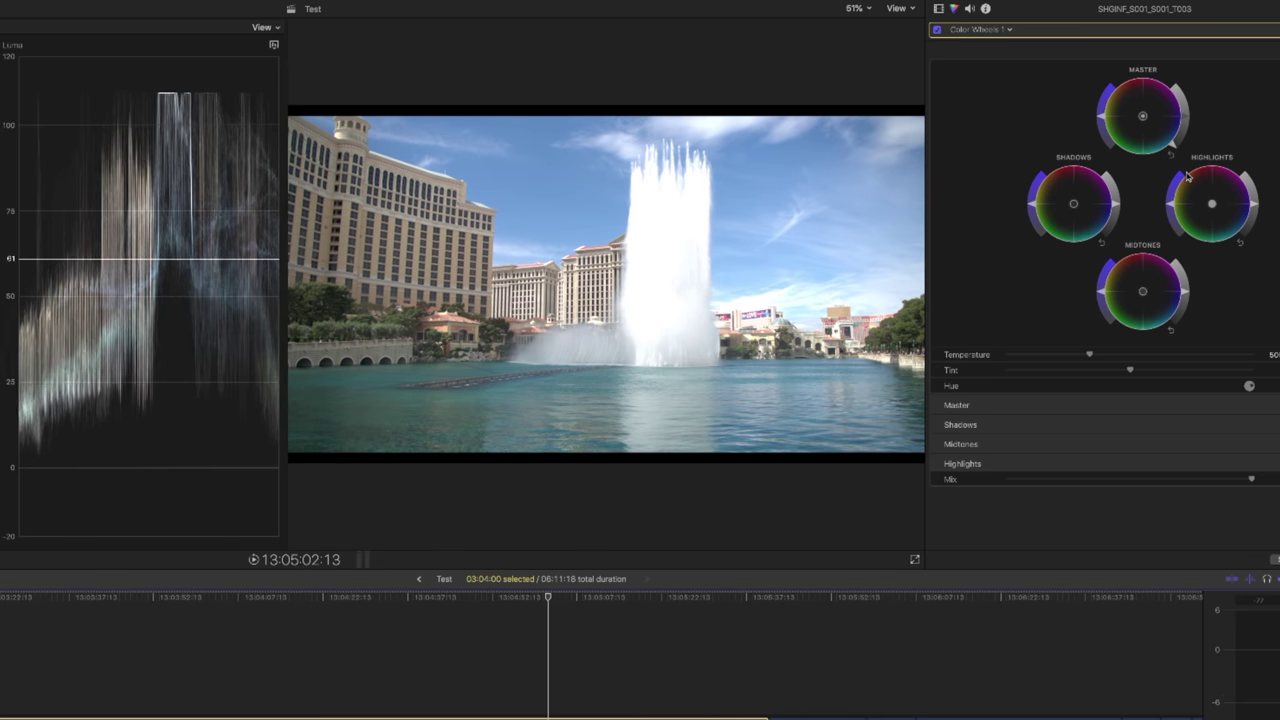
pyautogui.moveTo(1173, 146); pyautogui.dragTo(1167, 155)
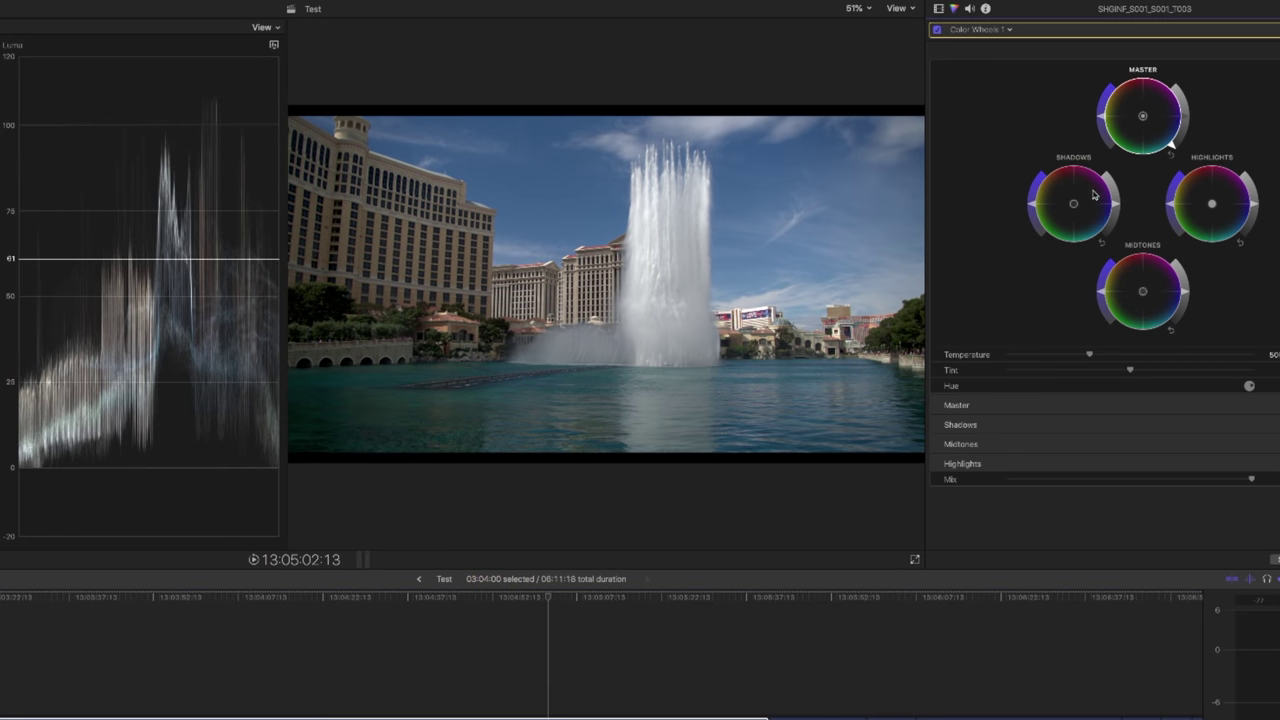
pyautogui.moveTo(1118, 206); pyautogui.dragTo(1117, 198)
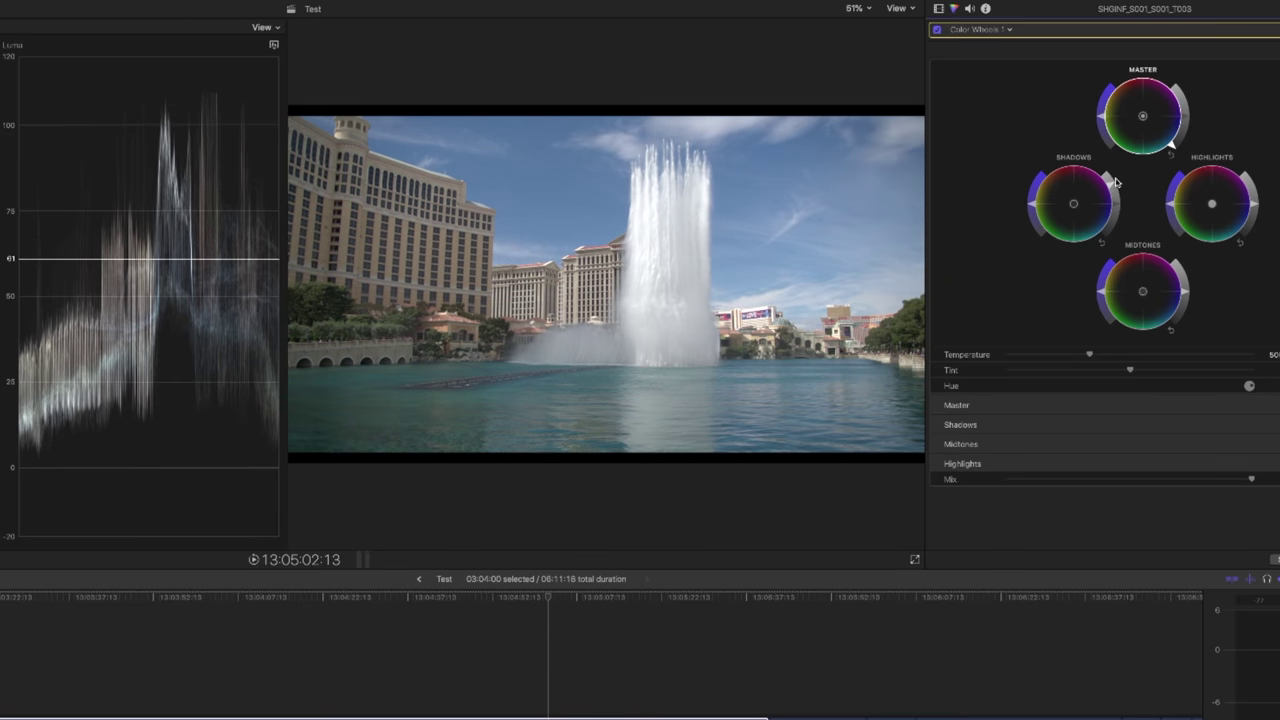
pyautogui.moveTo(1190, 295); pyautogui.dragTo(1190, 302)
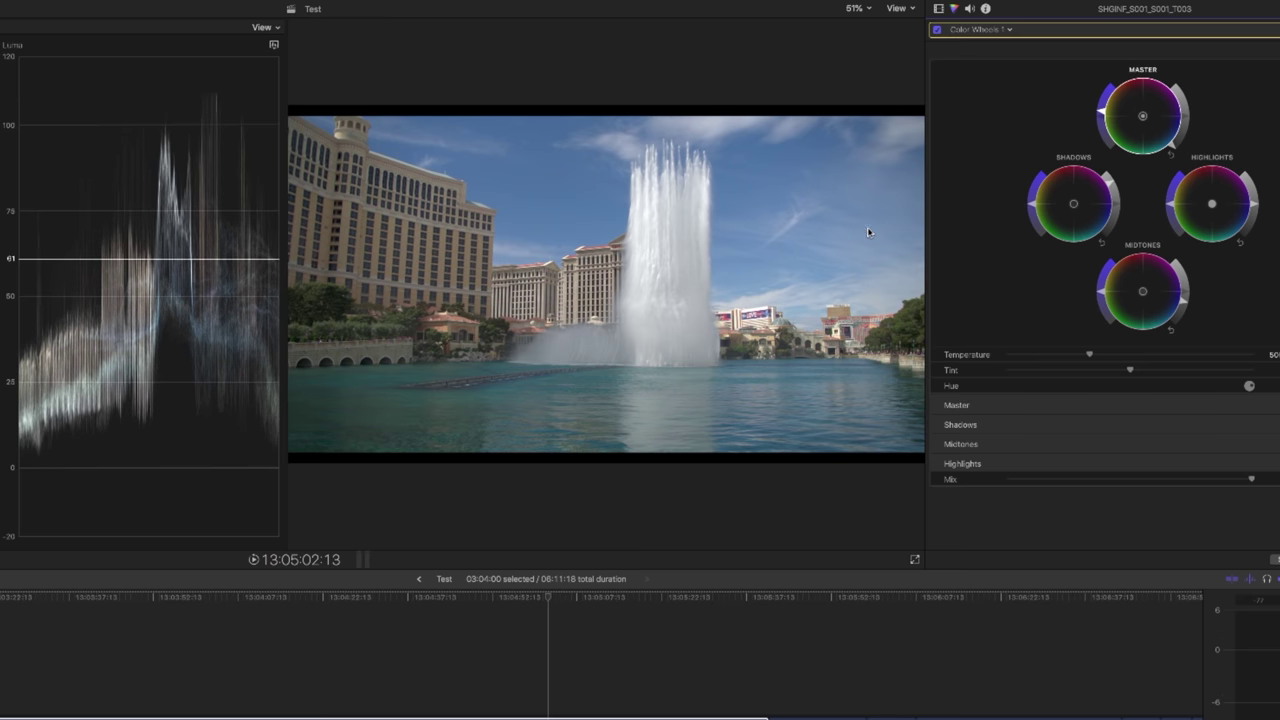
pyautogui.moveTo(1172, 157); pyautogui.dragTo(1184, 112)
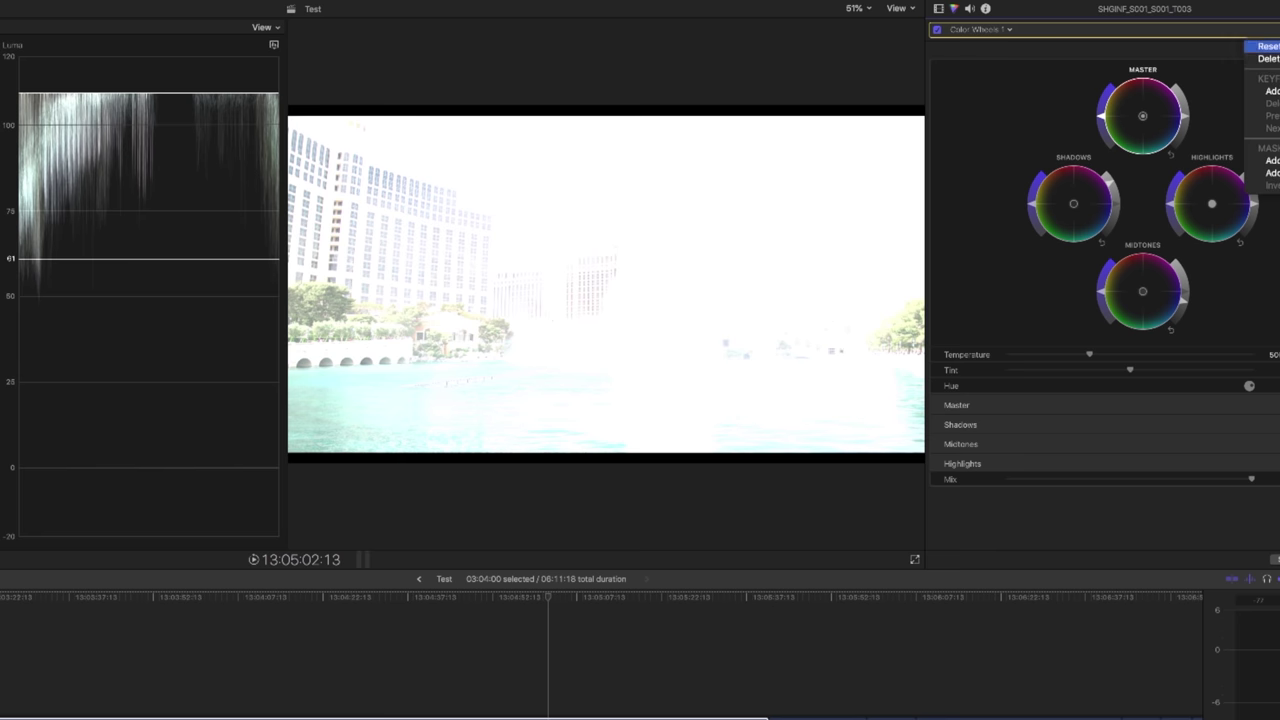
pyautogui.moveTo(1251, 184); pyautogui.dragTo(1250, 202)
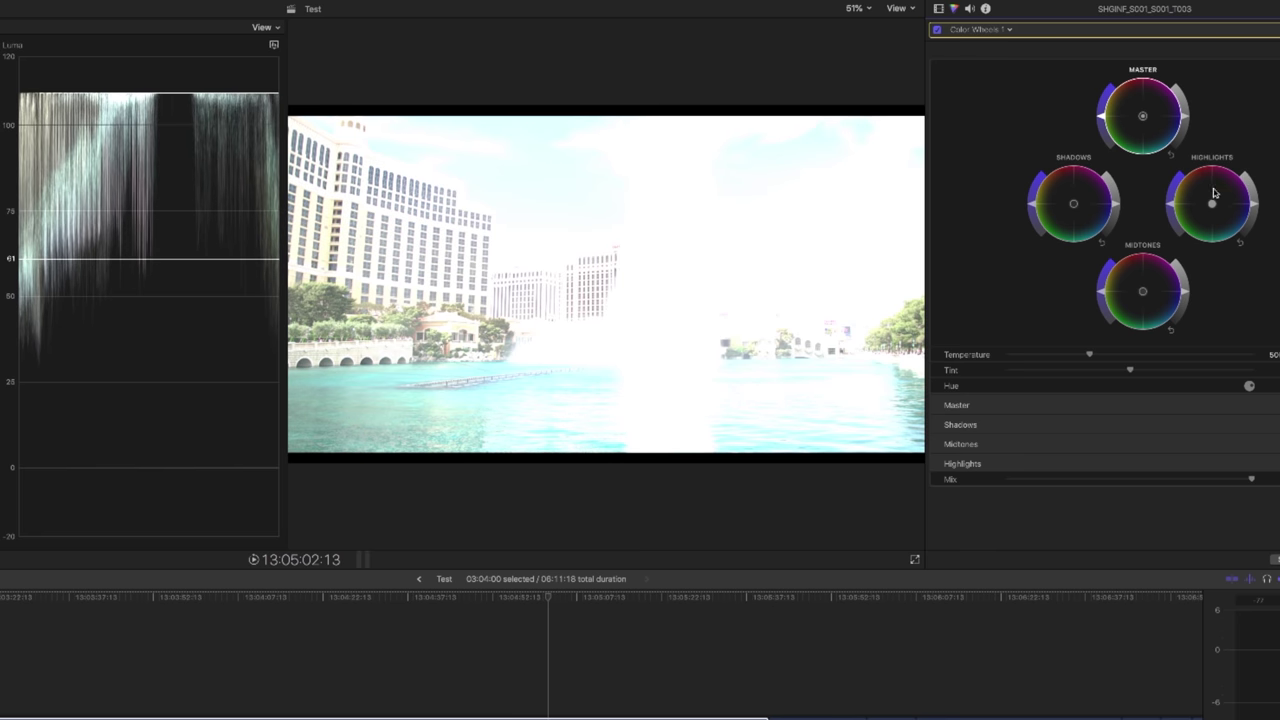
pyautogui.moveTo(1251, 206); pyautogui.dragTo(1230, 302)
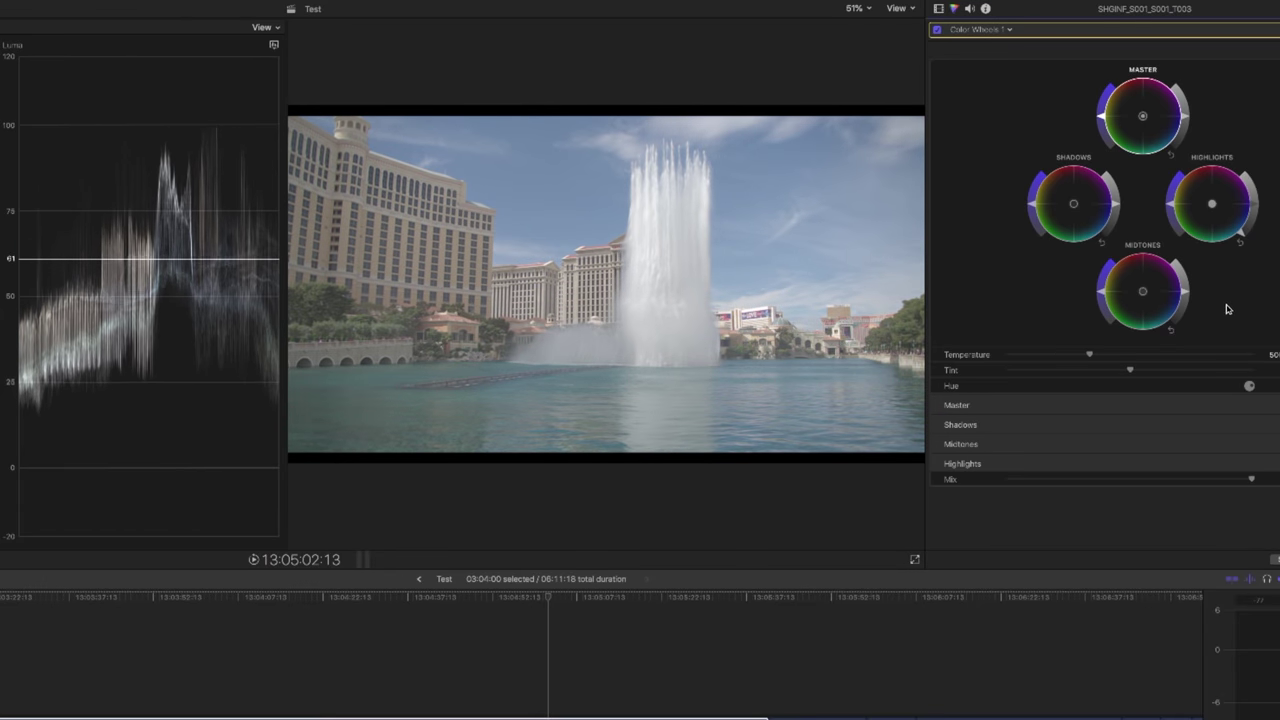
# Fine-tune shadows, highlights, midtones and master brightness until the waveform looks balanced.
pyautogui.moveTo(1122, 210); pyautogui.dragTo(1119, 262)
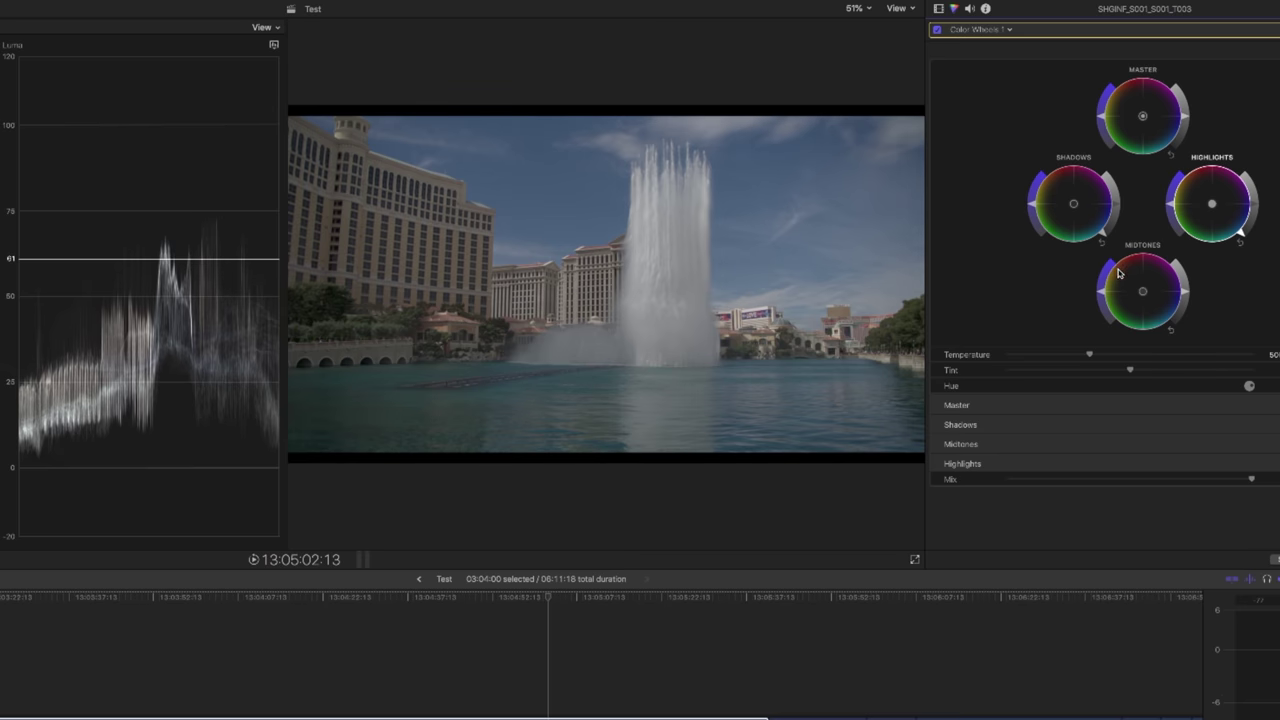
pyautogui.moveTo(1240, 234); pyautogui.dragTo(1248, 222)
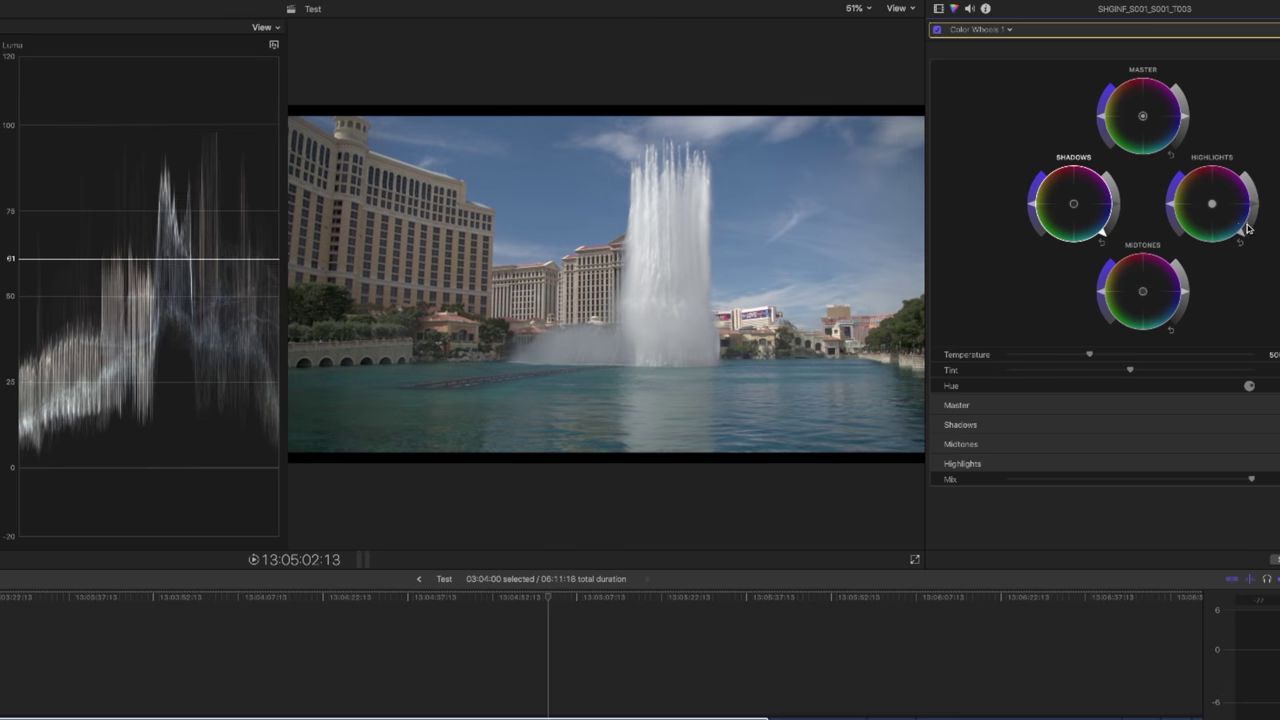
pyautogui.moveTo(1189, 283); pyautogui.dragTo(1183, 270)
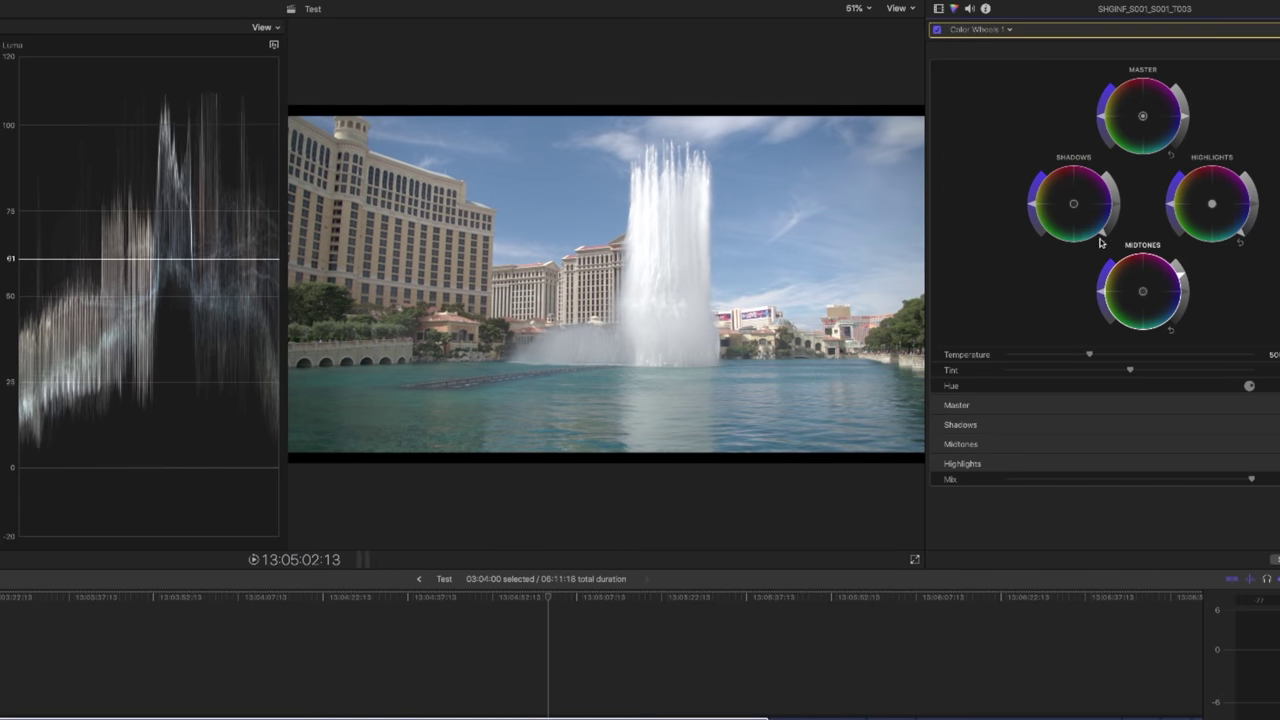
pyautogui.click(1101, 235)
pyautogui.click(1244, 236)
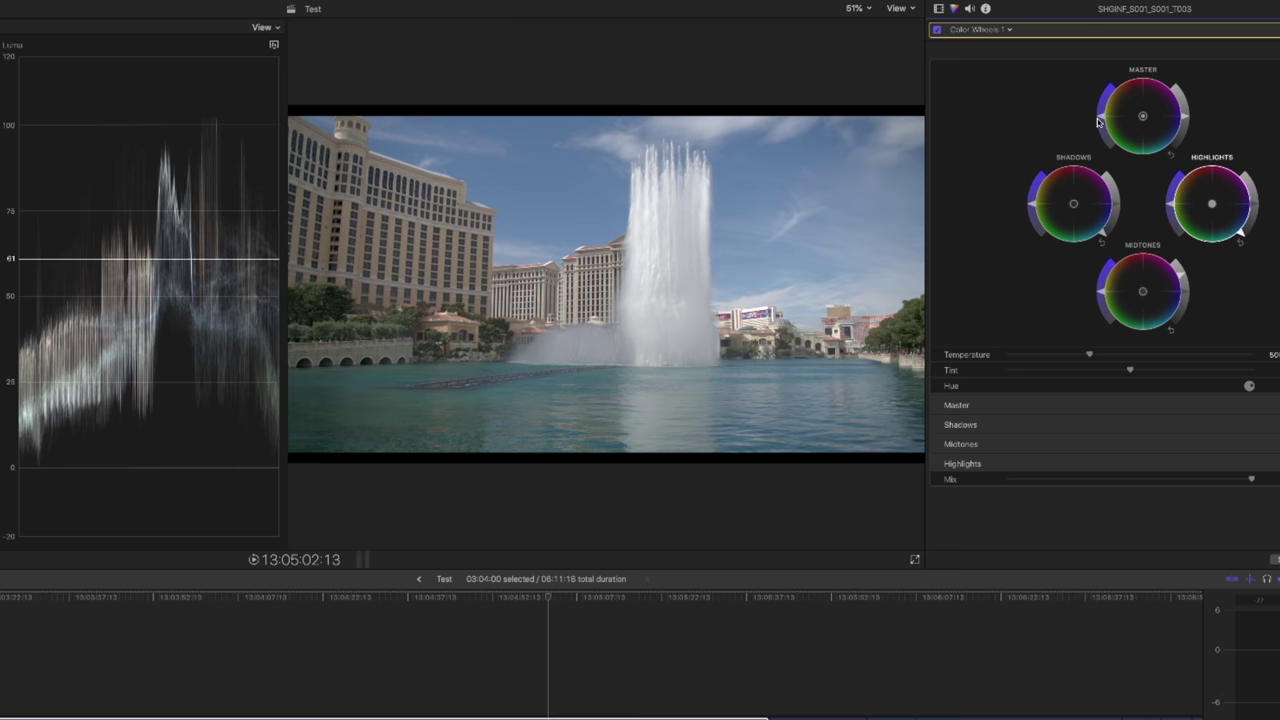
pyautogui.click(1101, 115)
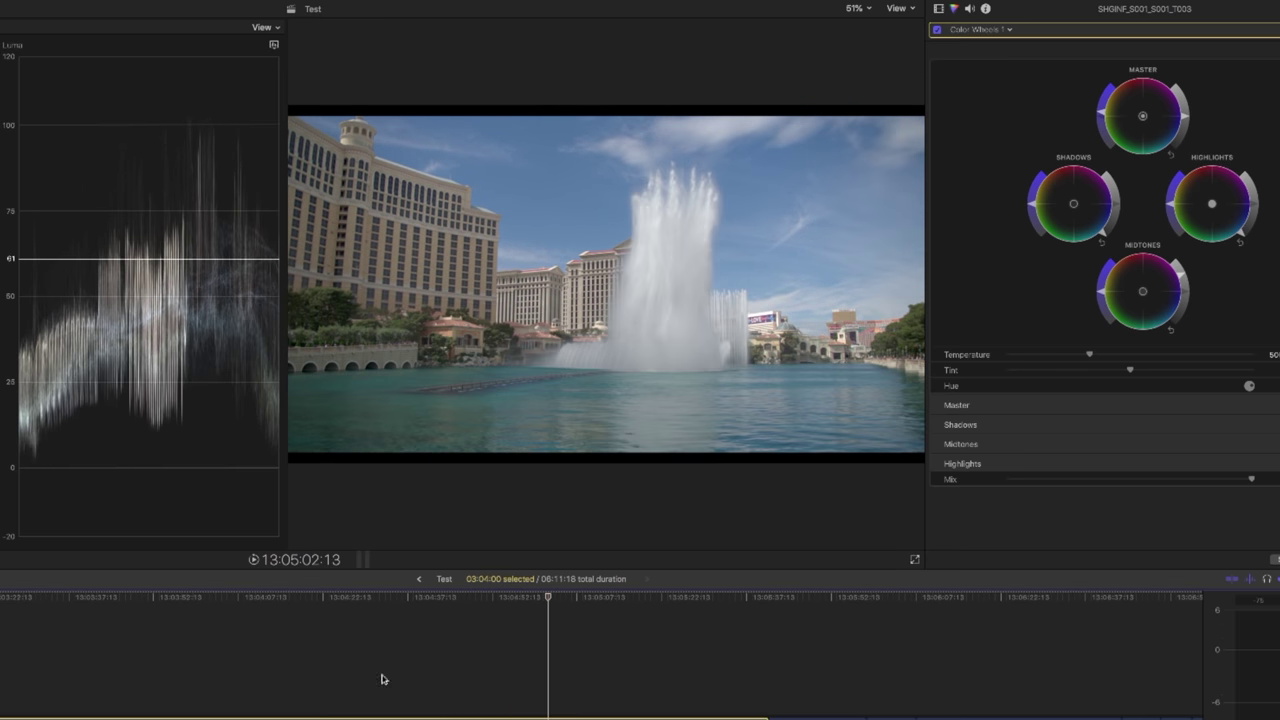
# Play back the graded footage, then slightly lower the wide fountain shot's master brightness.
pyautogui.click(136, 677)
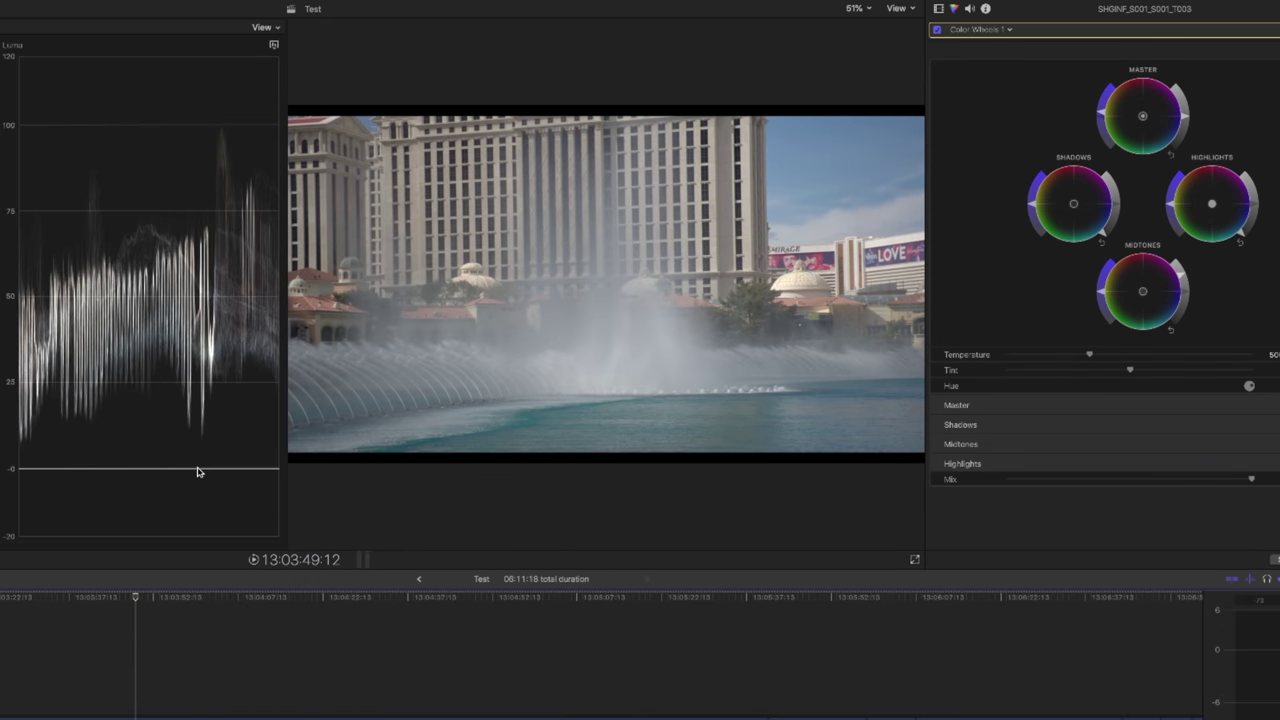
pyautogui.press('space')
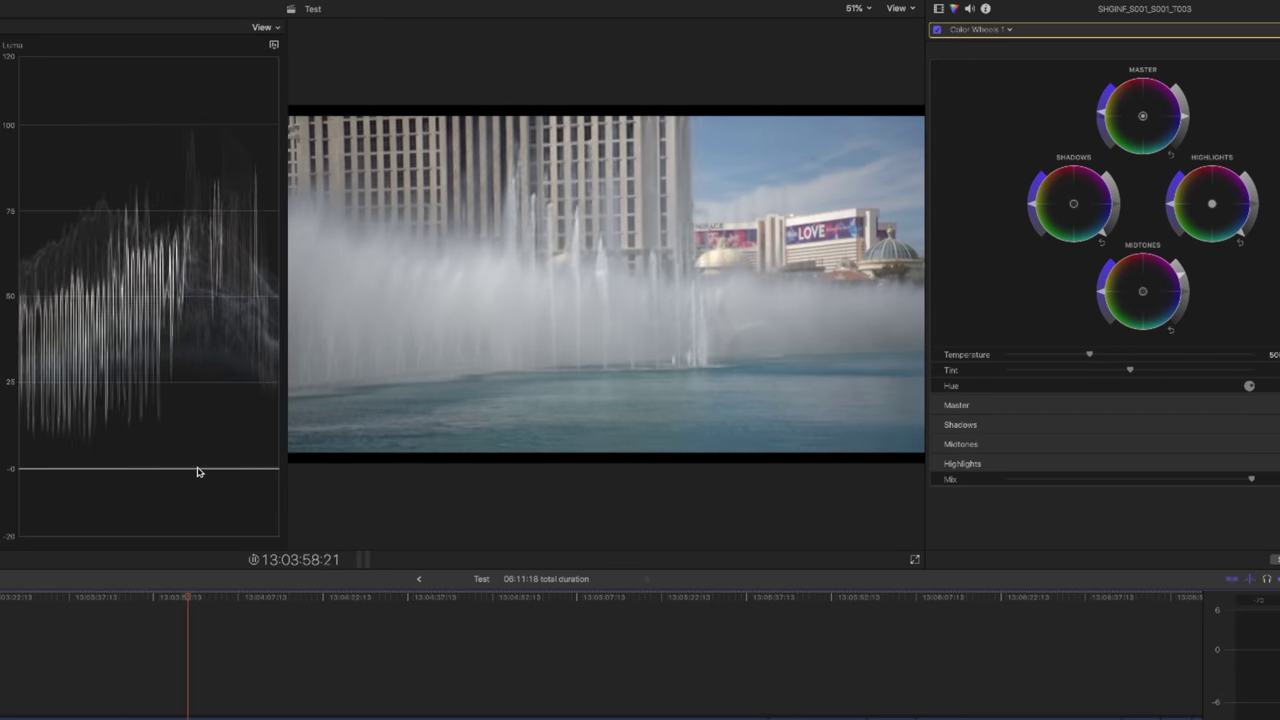
pyautogui.press('space')
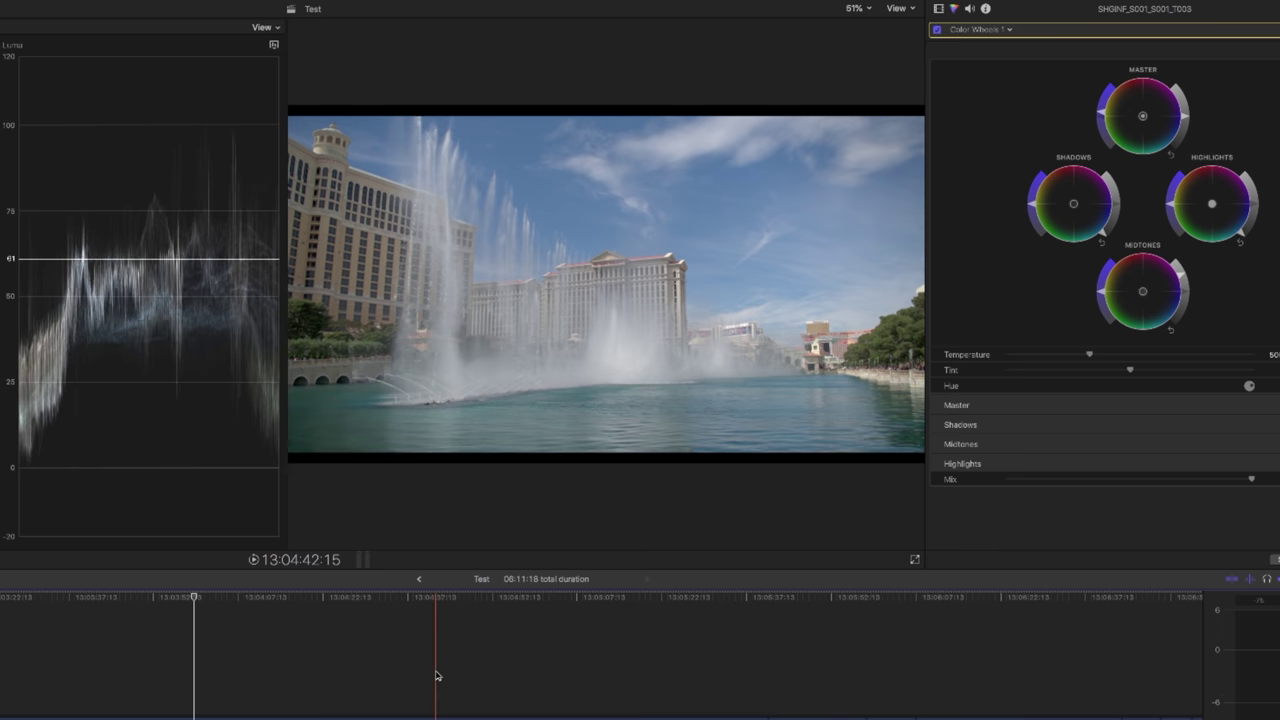
pyautogui.click(436, 676)
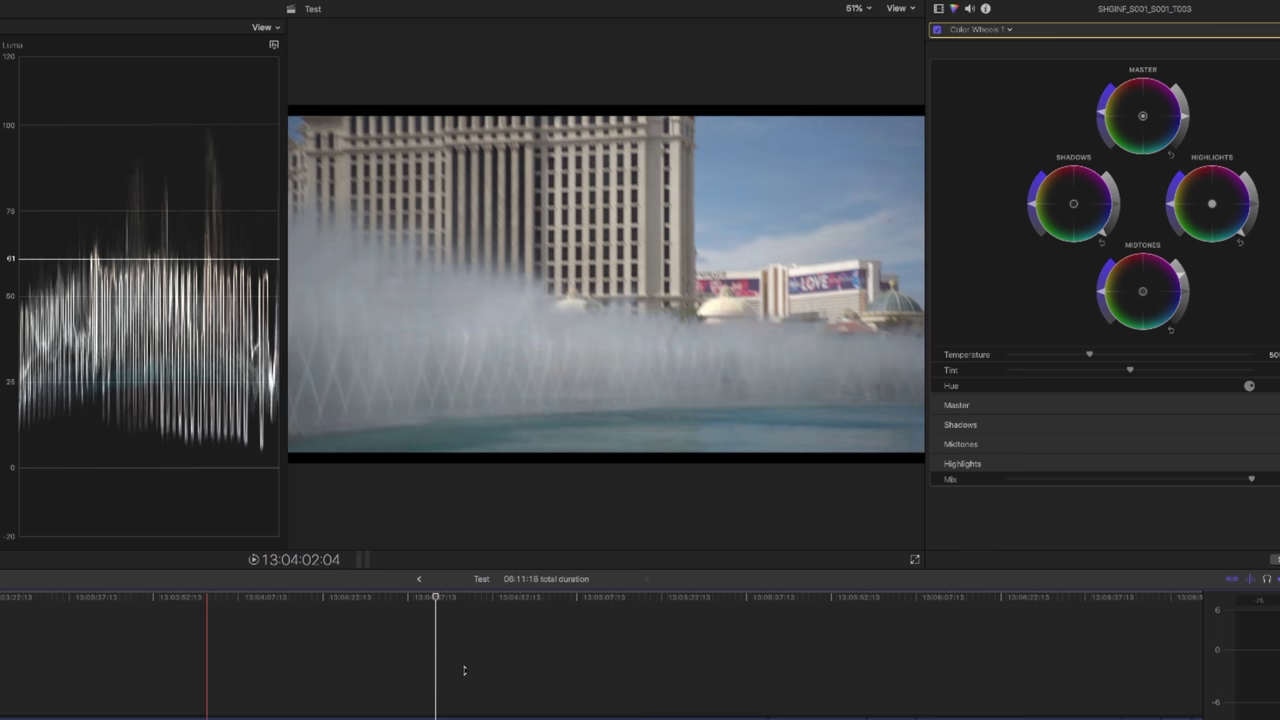
pyautogui.moveTo(1189, 131)
pyautogui.mouseDown()
pyautogui.moveTo(1188, 146)
pyautogui.moveTo(1186, 110)
pyautogui.moveTo(1181, 127)
pyautogui.mouseUp()
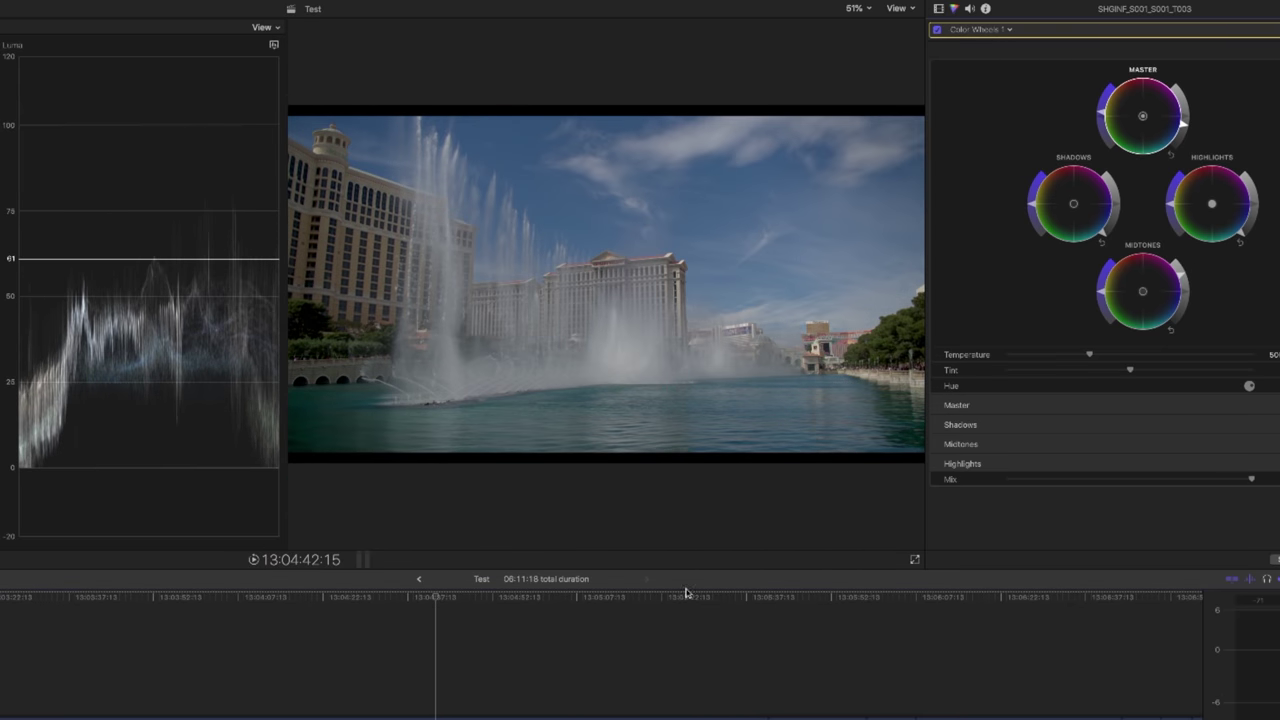
# Select the selfie clip, lower its highlights and shadows, and raise its midtones.
pyautogui.click(792, 679)
pyautogui.hscroll(5, 760, 686)
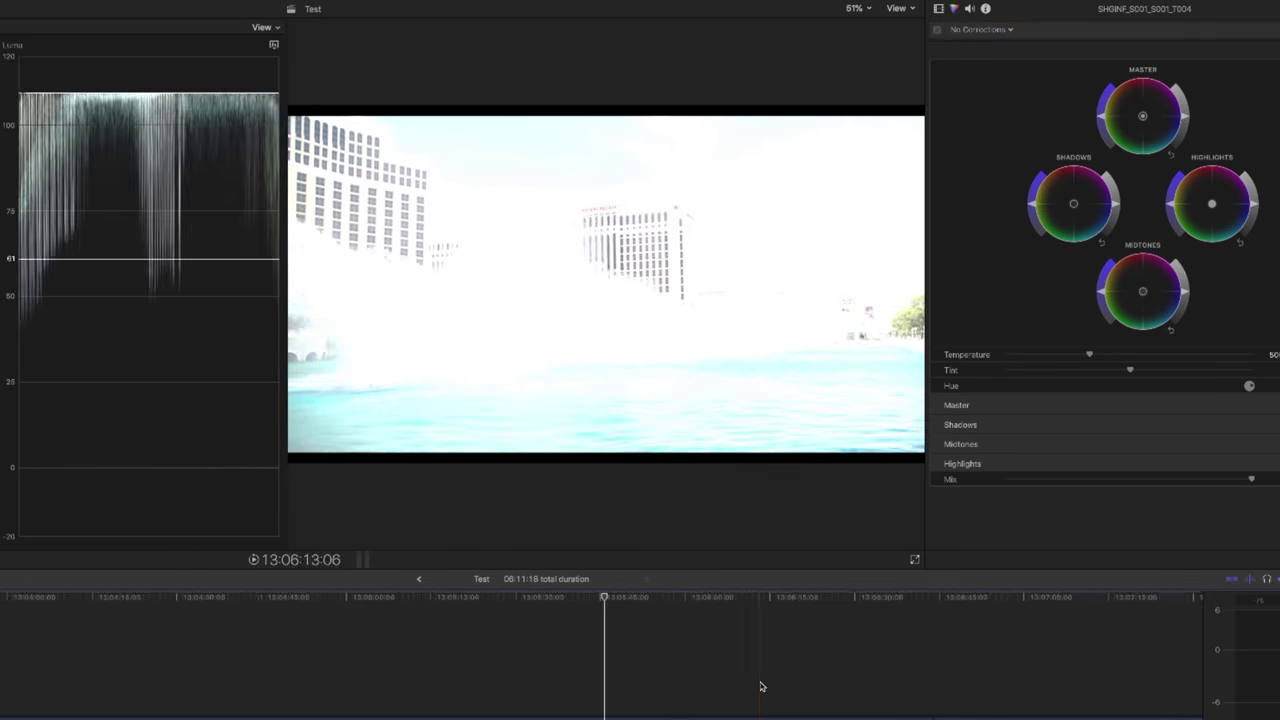
pyautogui.click(702, 692)
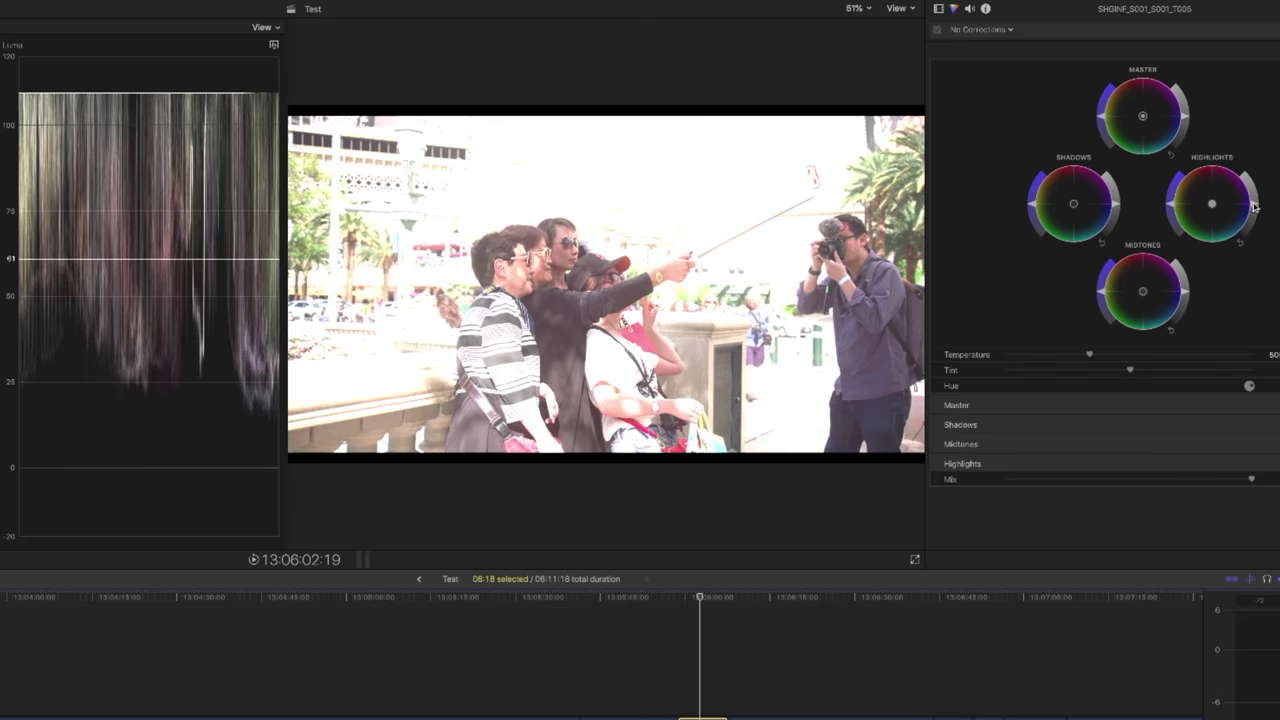
pyautogui.moveTo(1255, 207); pyautogui.dragTo(1228, 294)
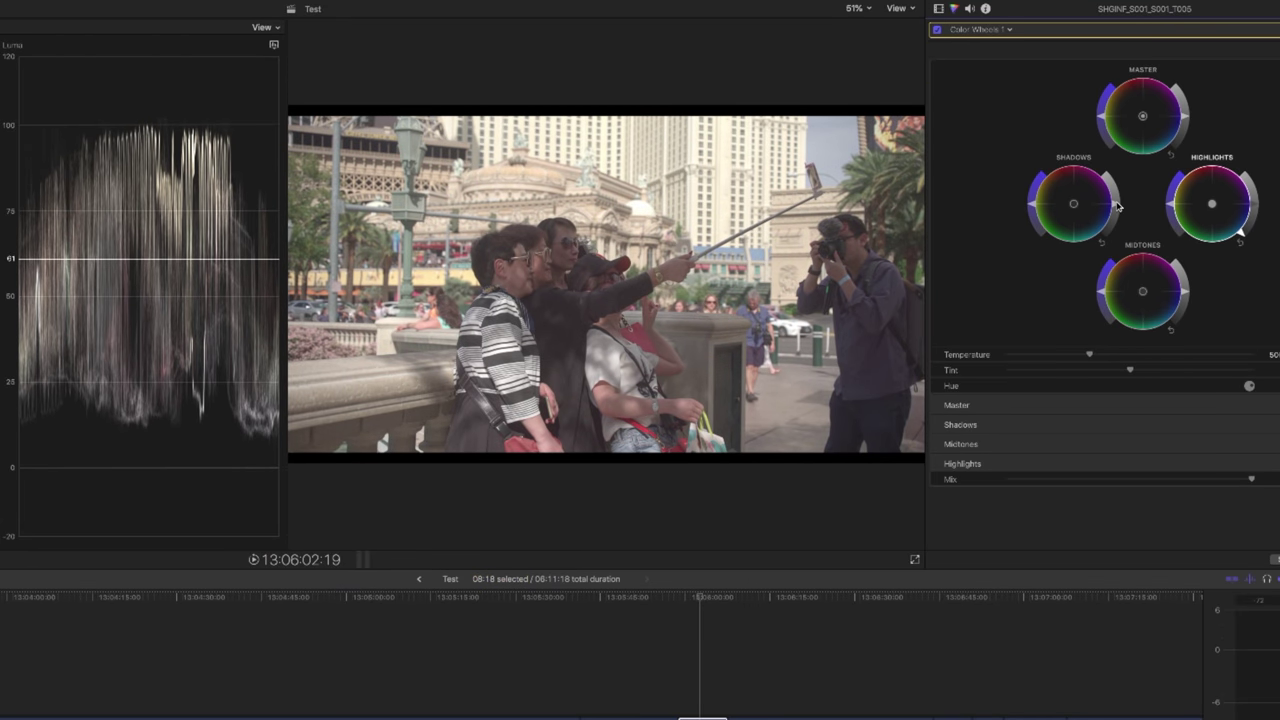
pyautogui.moveTo(1118, 206); pyautogui.dragTo(1113, 228)
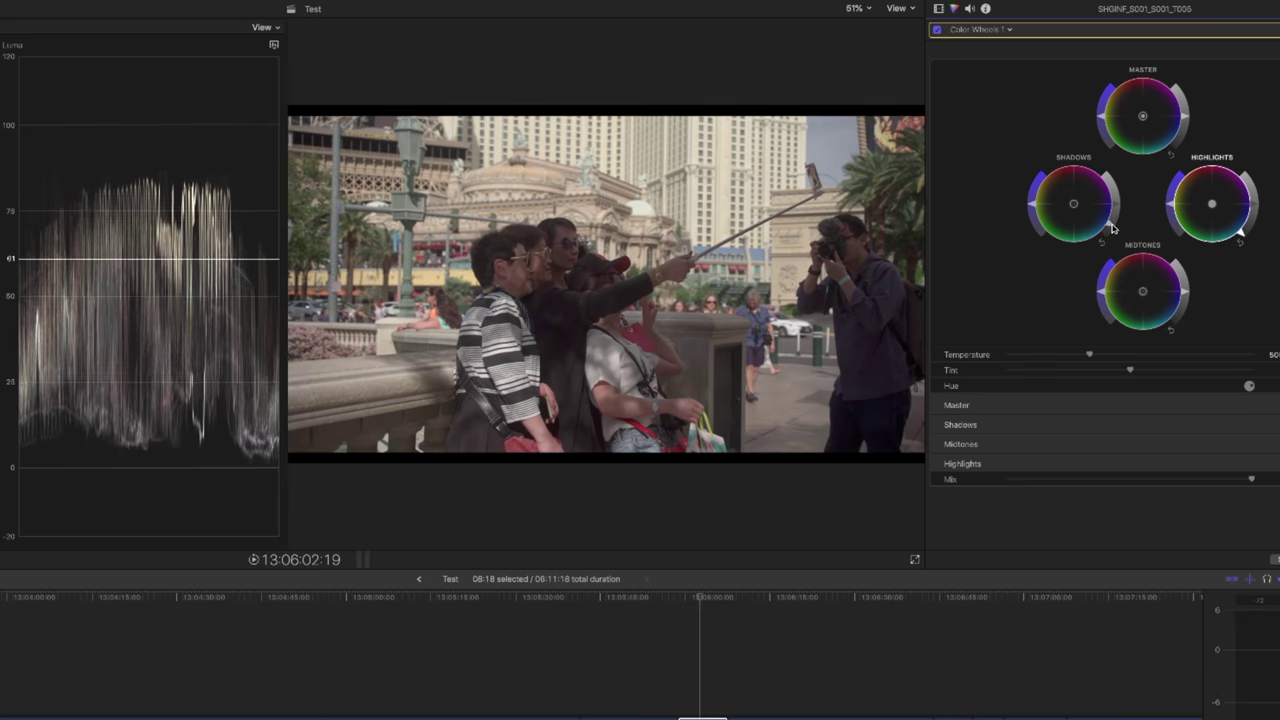
pyautogui.moveTo(1184, 300); pyautogui.dragTo(1184, 287)
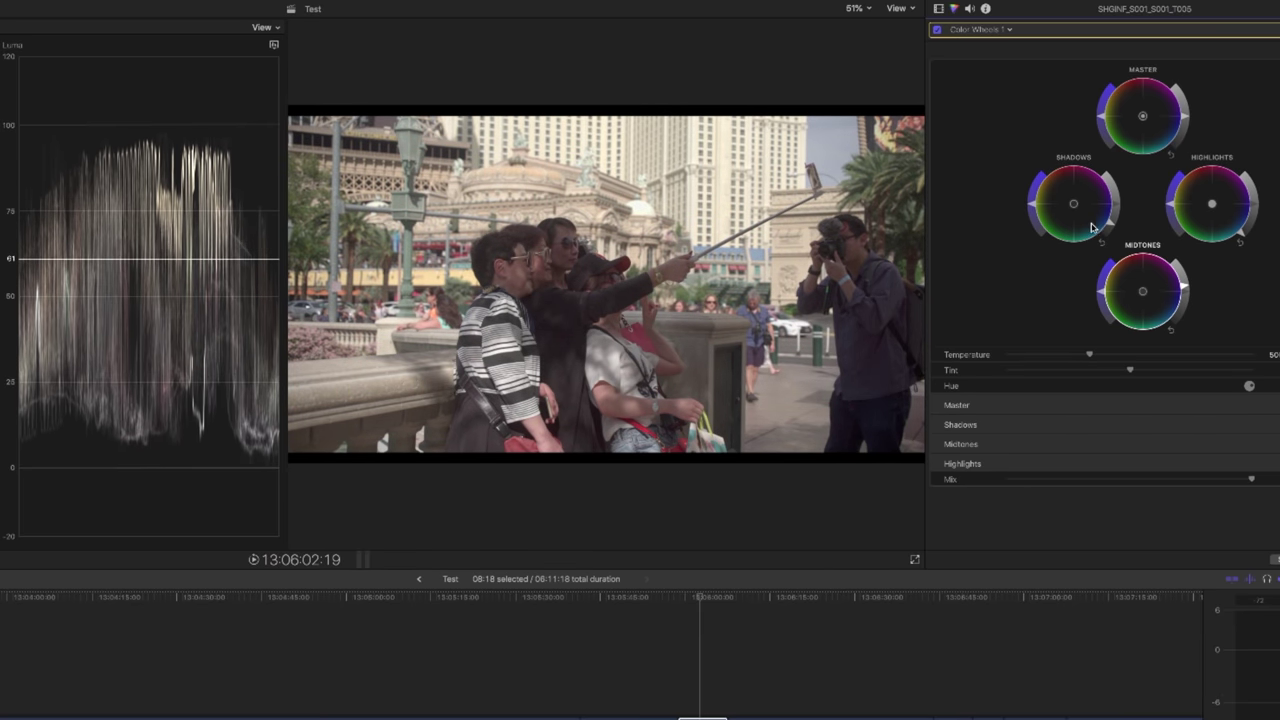
# Refine shadows down, midtones and highlights up, then toggle Color Wheels 1 off and on to compare.
pyautogui.moveTo(1113, 226); pyautogui.dragTo(1110, 238)
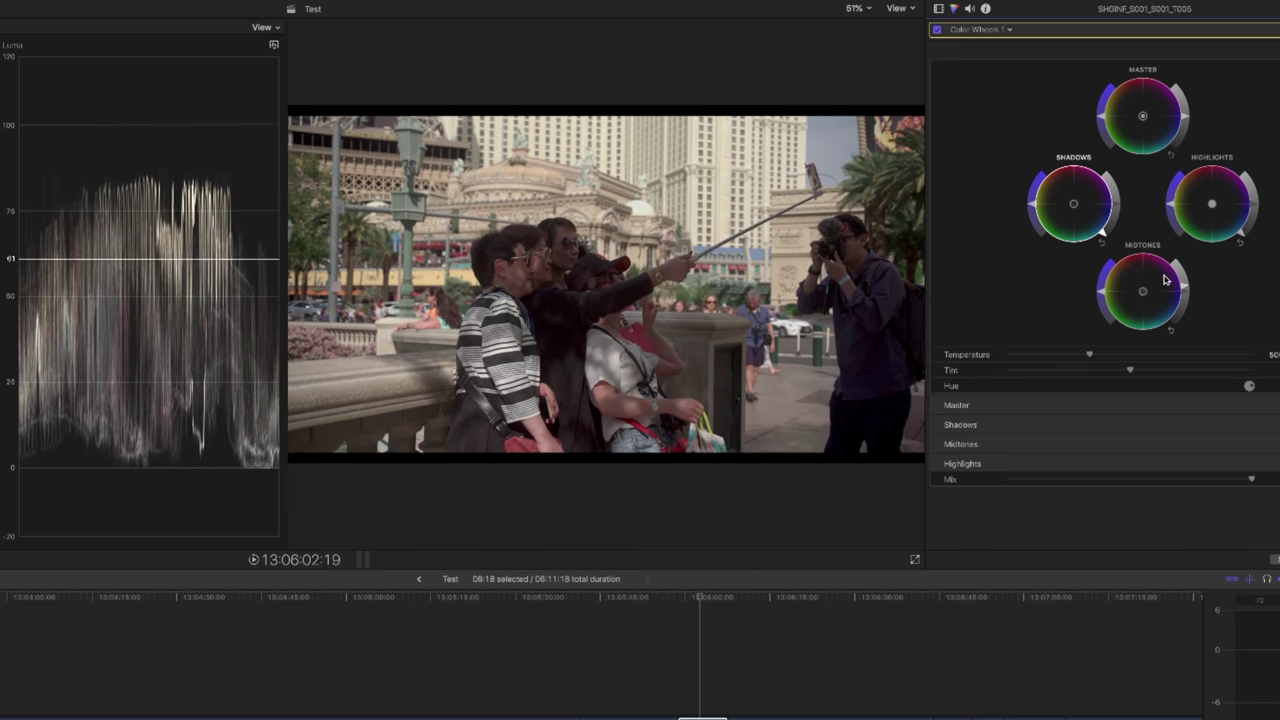
pyautogui.moveTo(1185, 292); pyautogui.dragTo(1185, 284)
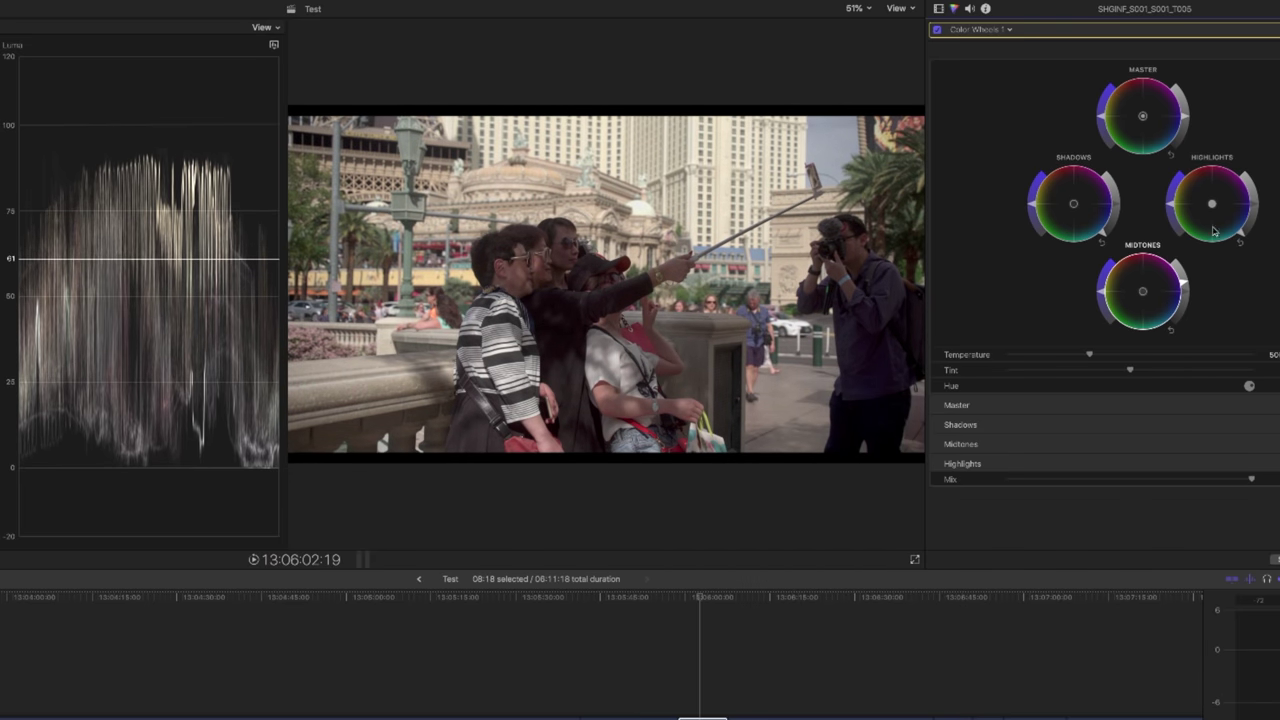
pyautogui.moveTo(1247, 236); pyautogui.dragTo(1246, 232)
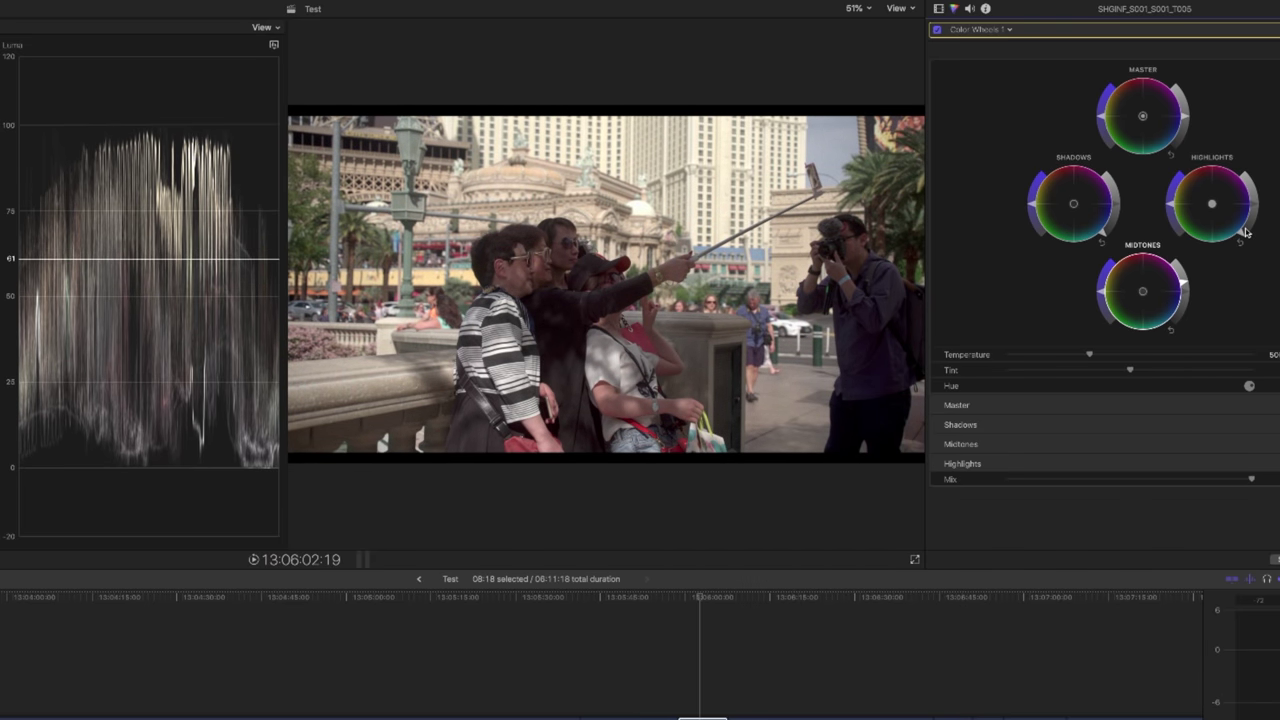
pyautogui.click(937, 30)
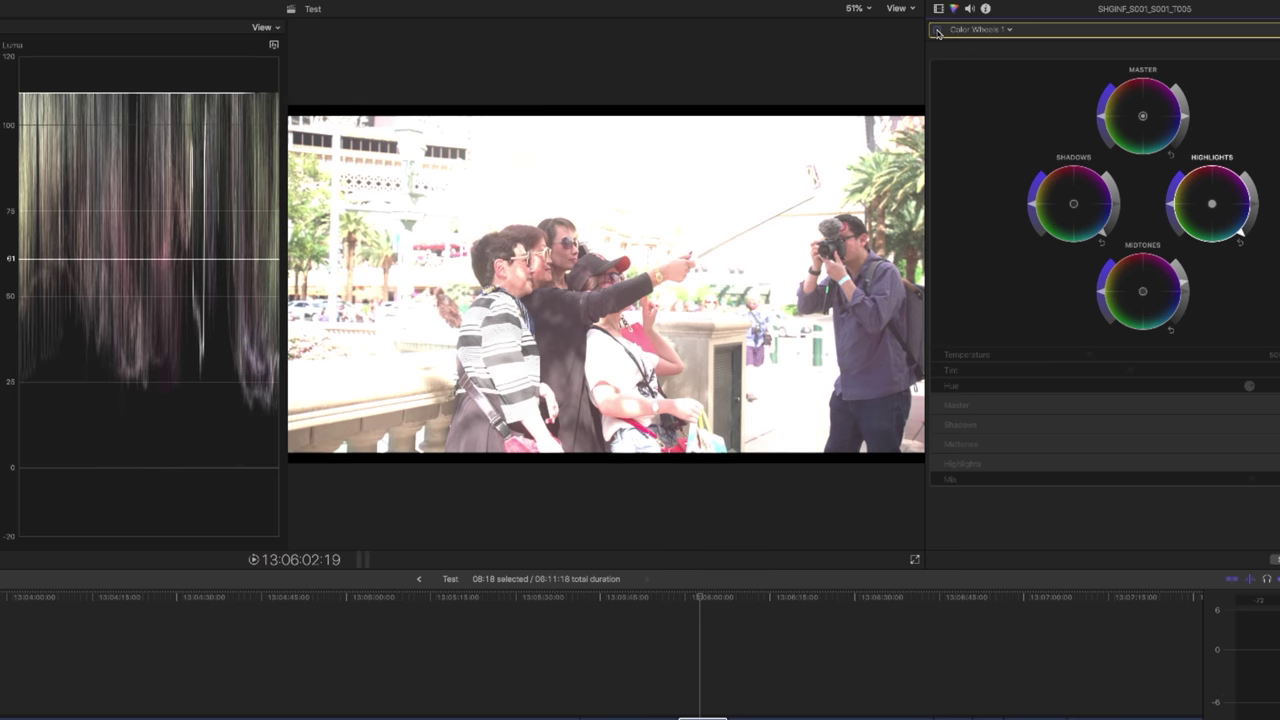
pyautogui.click(937, 30)
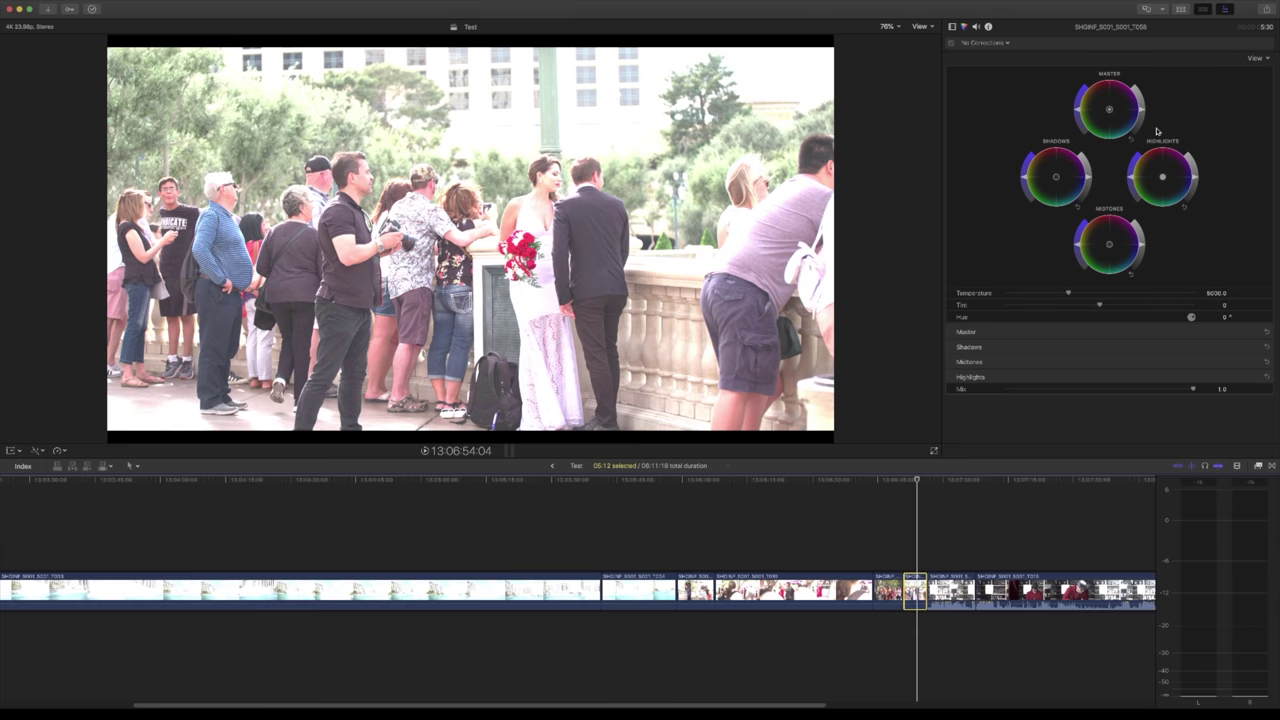
# Add a Color Wheels correction to the wedding clip and open the video scopes.
pyautogui.press('super+6')
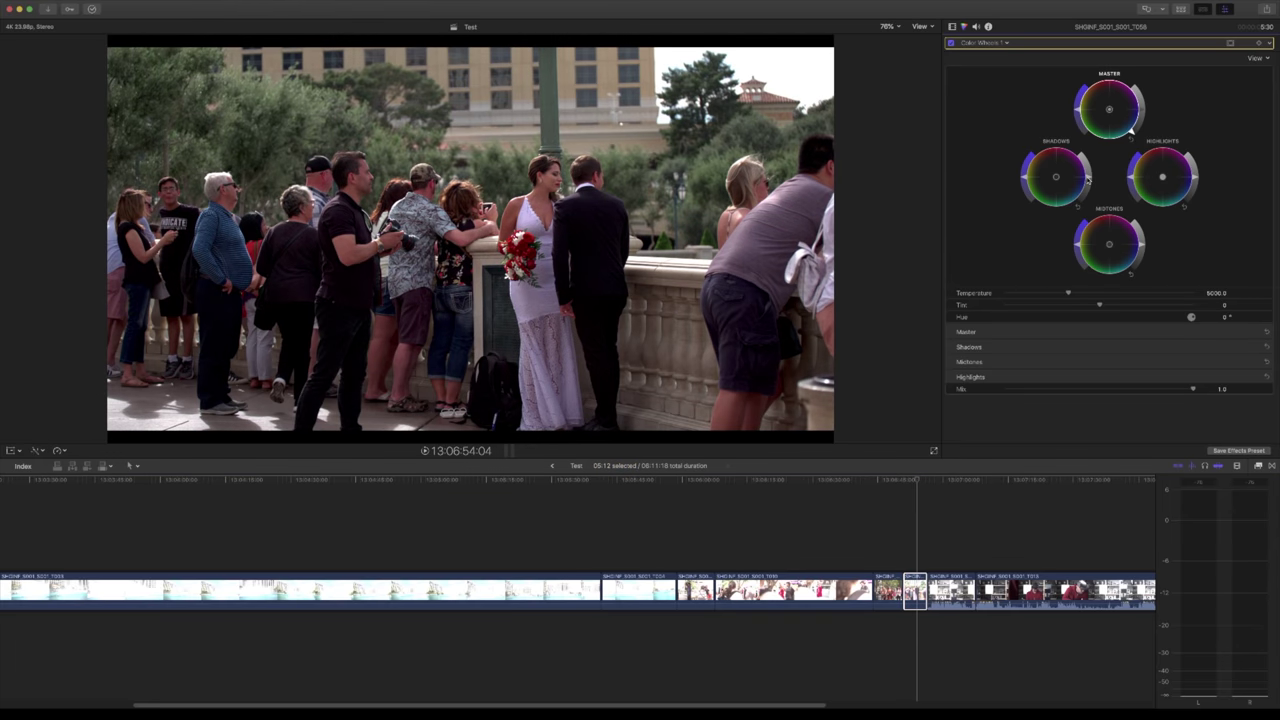
pyautogui.press('super+7')
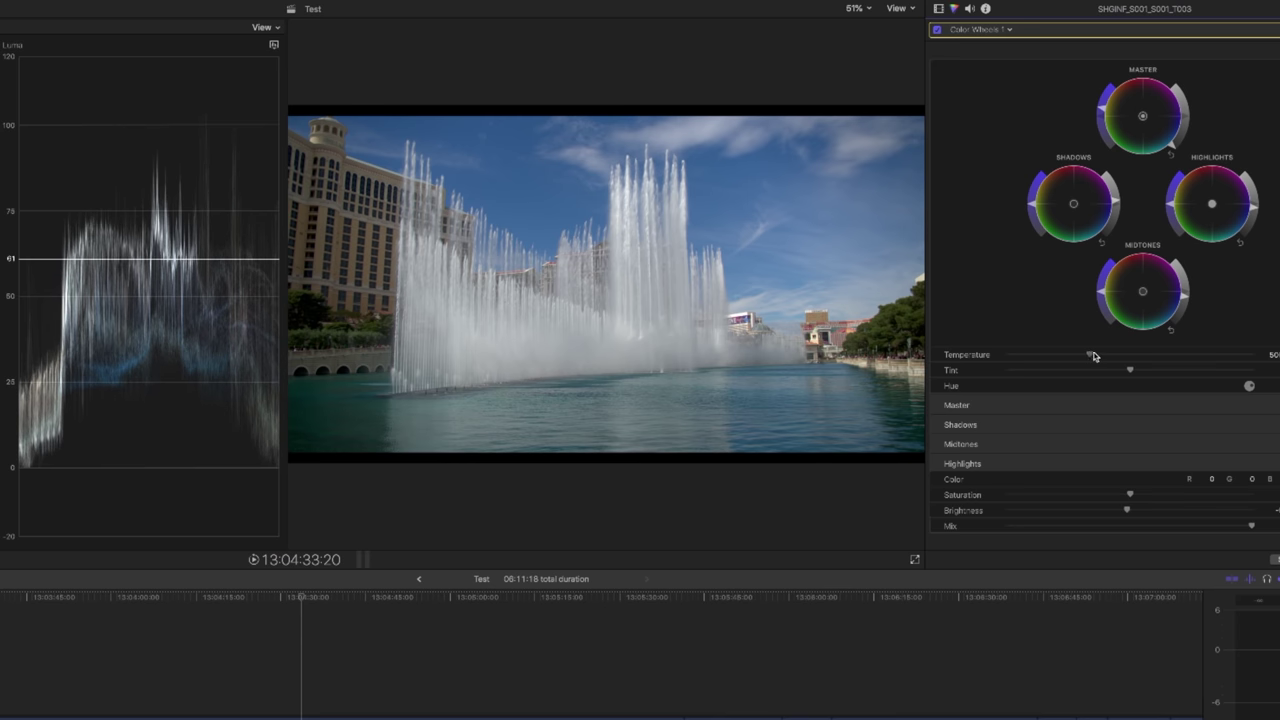
# Warm the fountain clip's Color Wheels temperature slightly, to 5000.
pyautogui.moveTo(1091, 356); pyautogui.dragTo(1130, 370)
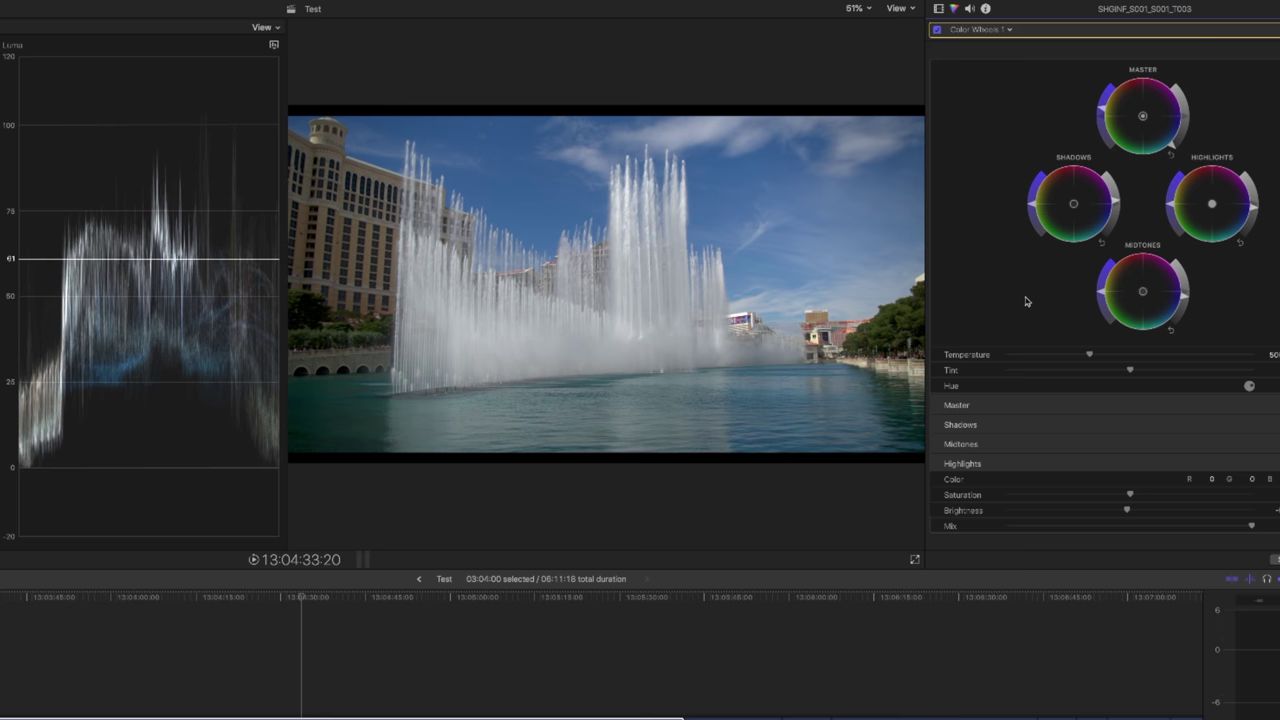
# Review the fountain clip's metadata (Apple ProRes RAW HQ, 4096 × 2160), then return to its color wheels.
pyautogui.click(986, 9)
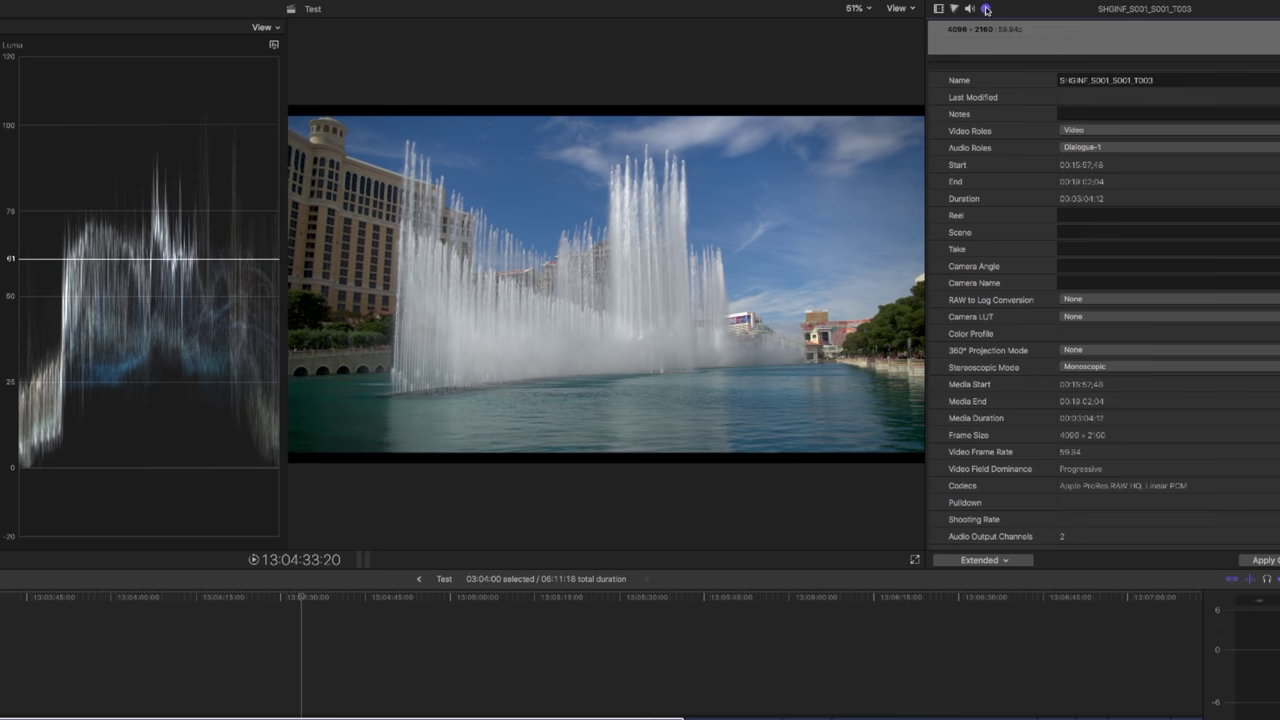
pyautogui.scroll(-2, 1083, 424)
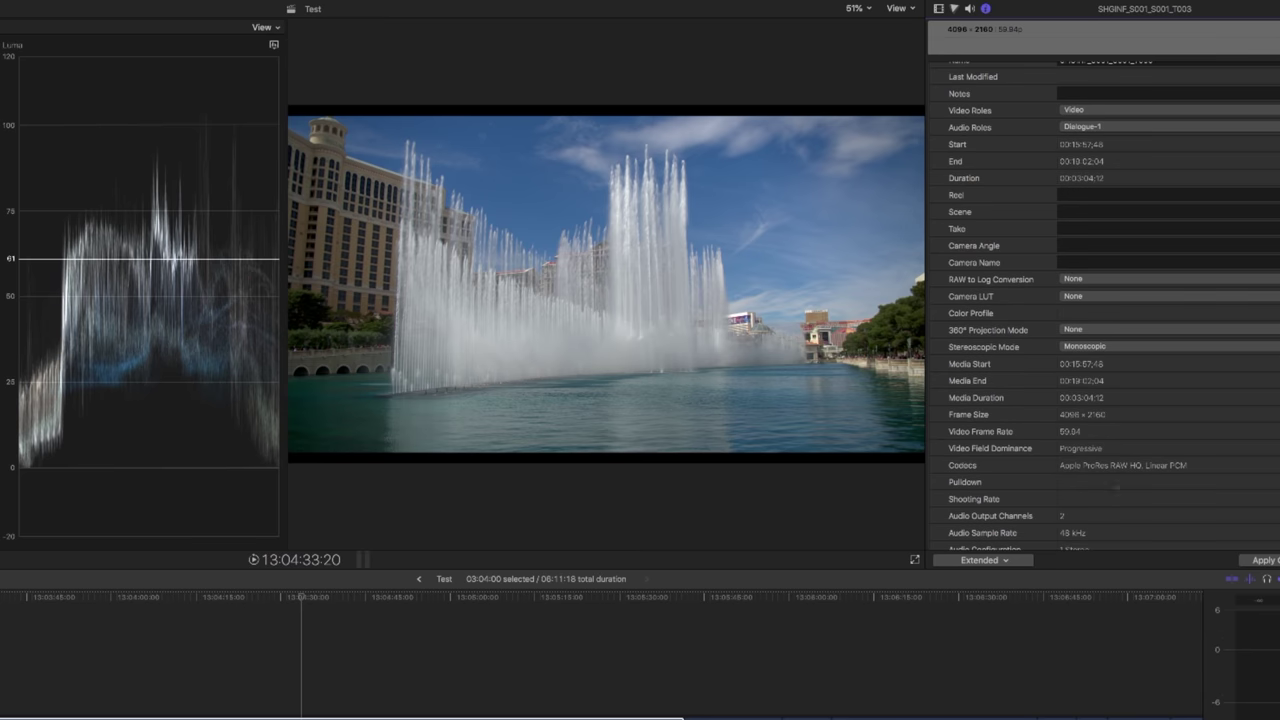
pyautogui.scroll(-3, 1068, 445)
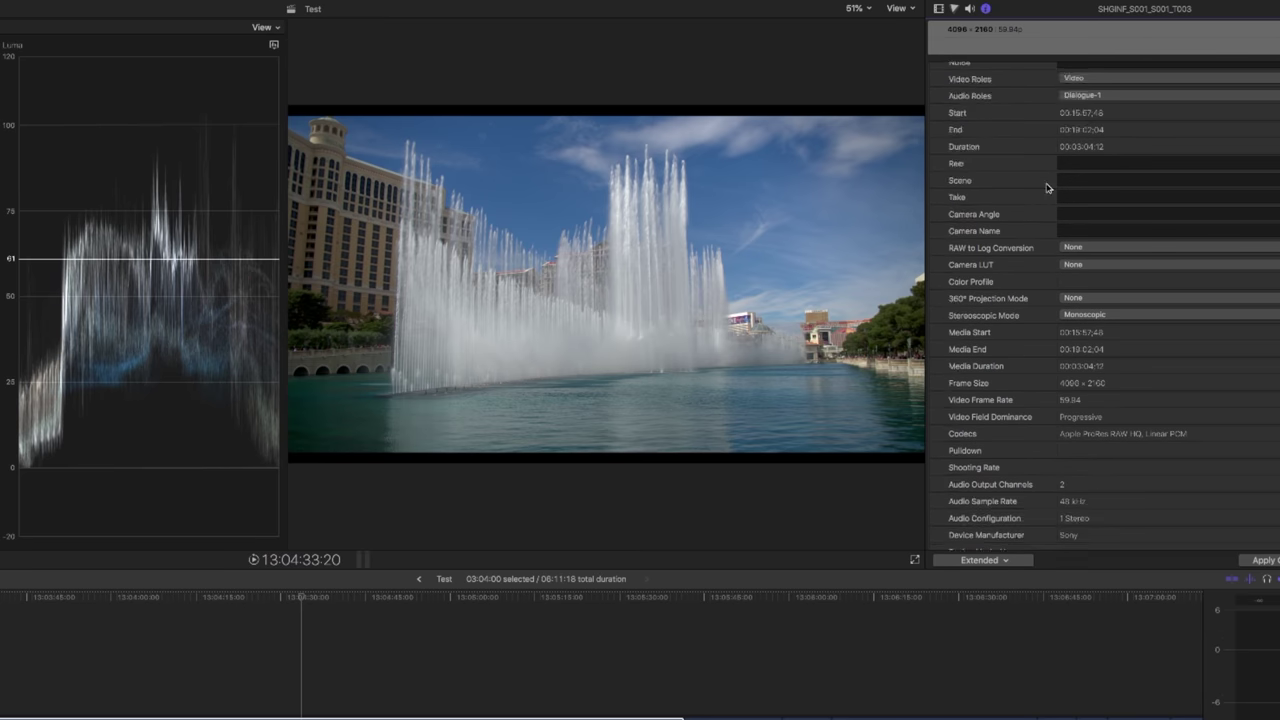
pyautogui.scroll(3, 1047, 188)
pyautogui.click(938, 8)
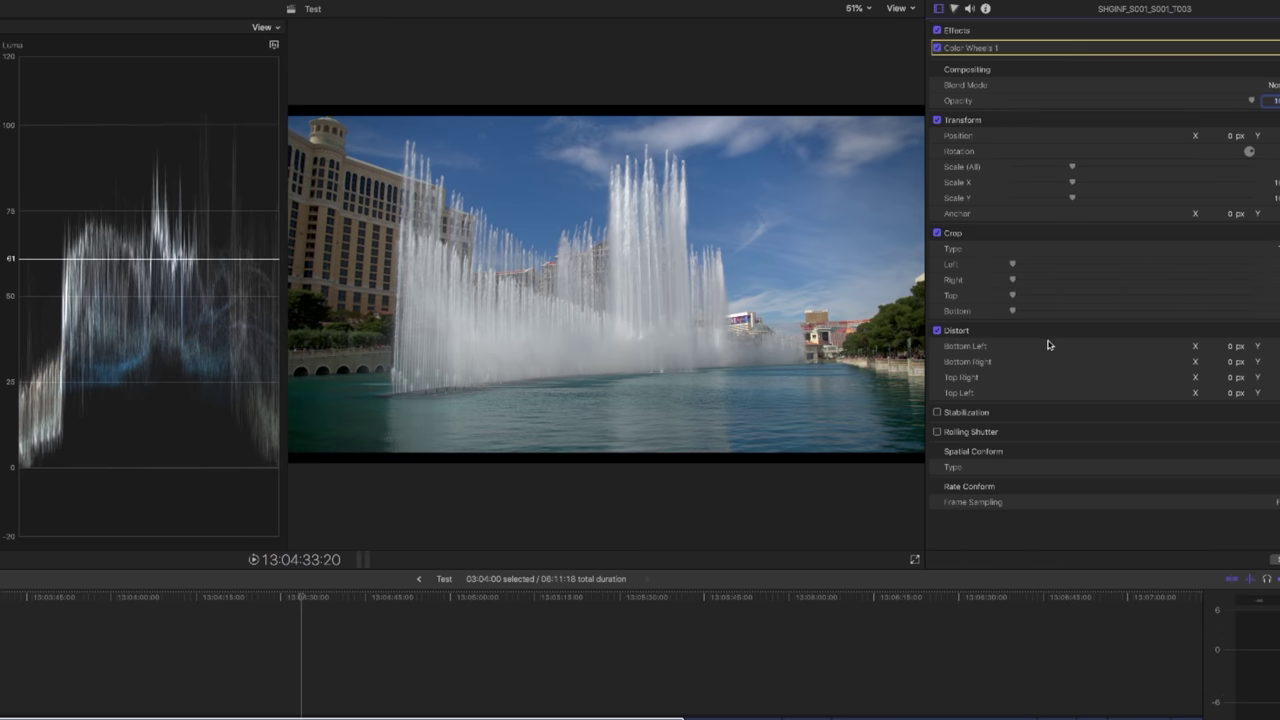
pyautogui.click(953, 9)
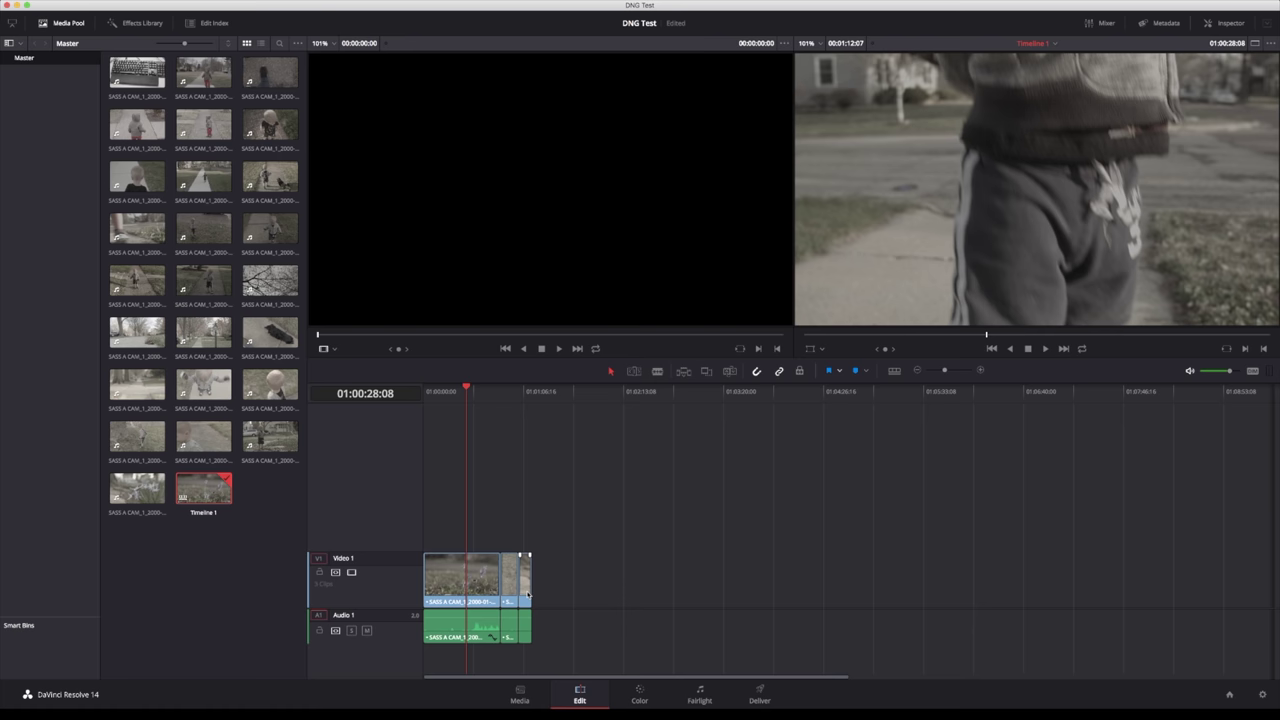
# On the Color page, set the DNG clip's Camera Raw Decode Using to Clip.
pyautogui.click(639, 693)
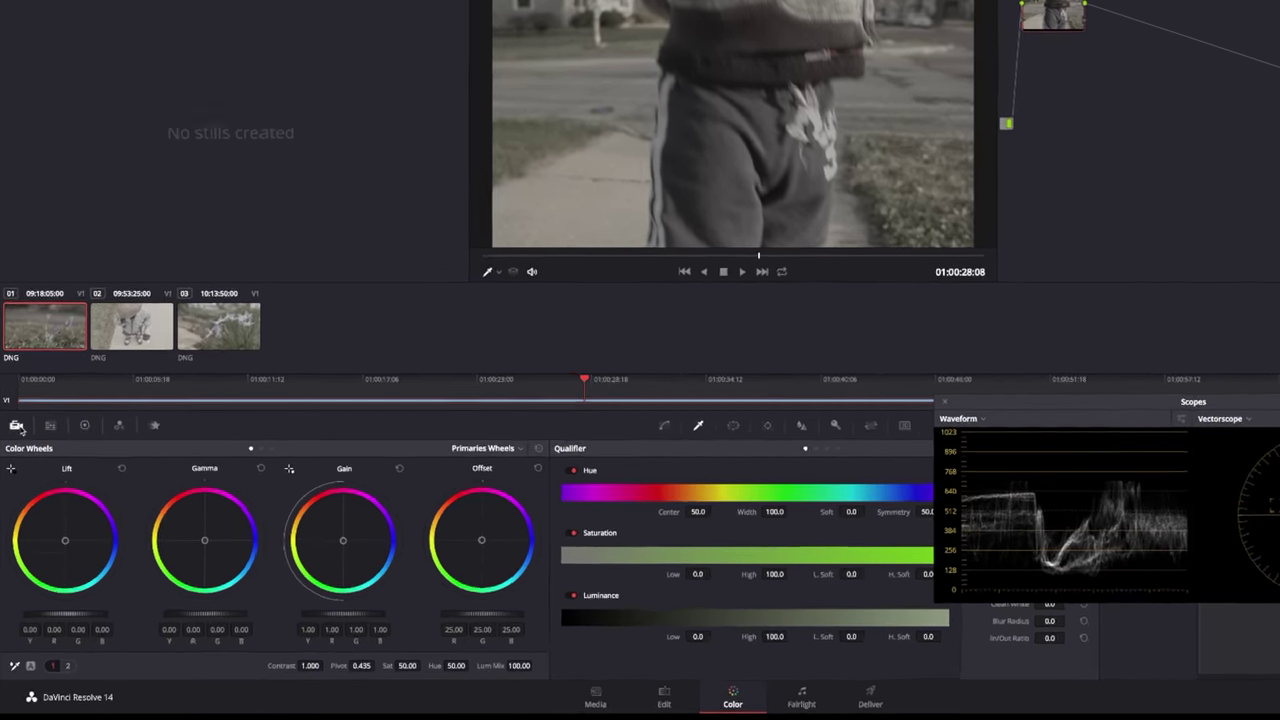
pyautogui.click(14, 457)
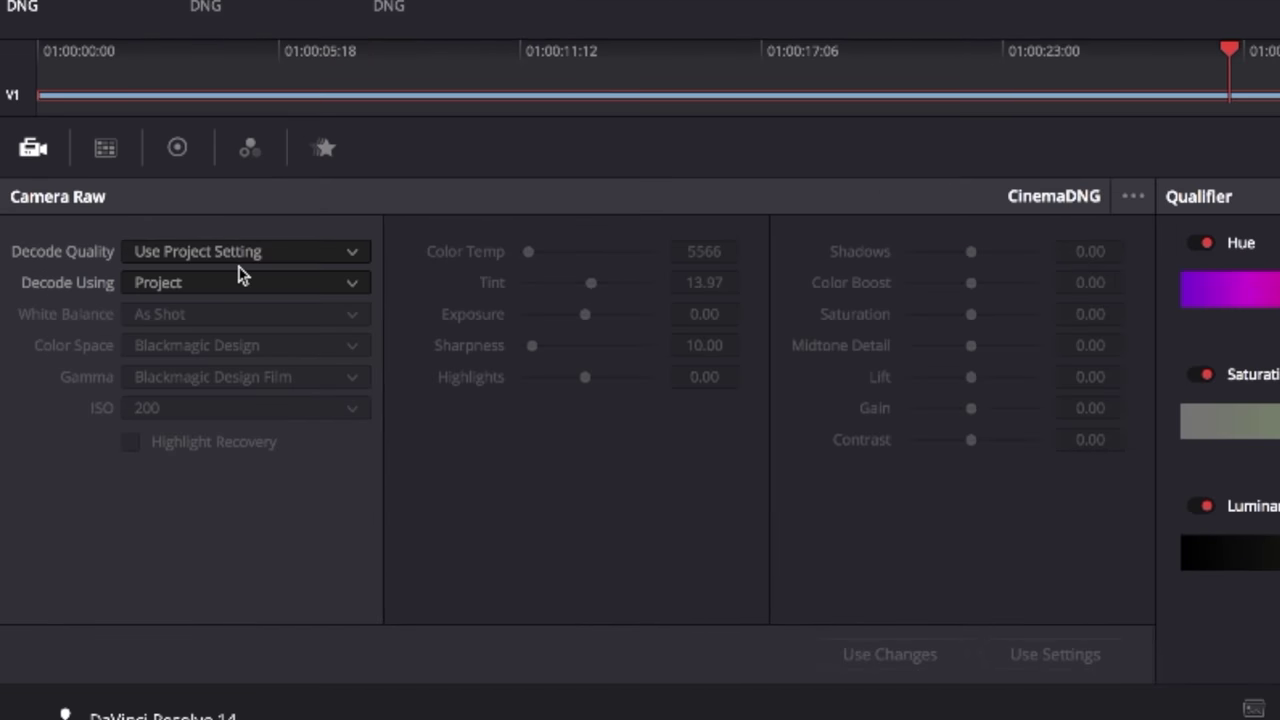
pyautogui.click(108, 446)
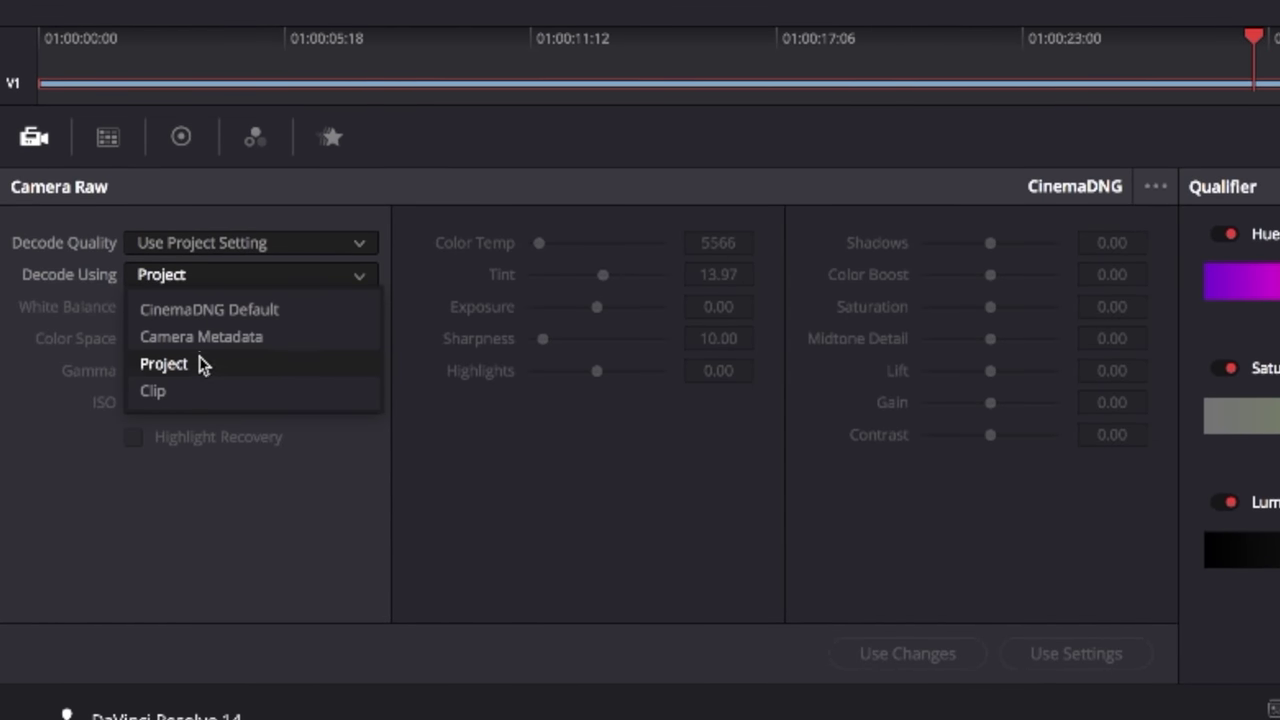
pyautogui.click(200, 390)
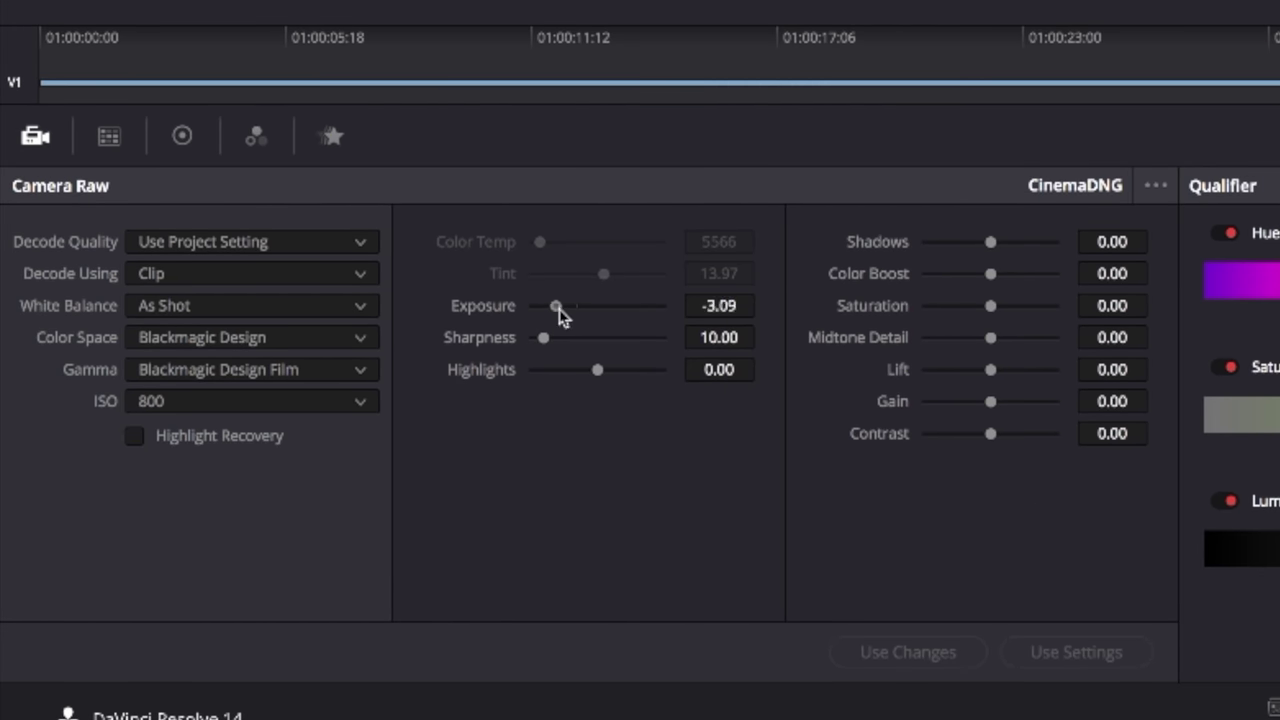
# Raise the flower clip's raw exposure and try ISO 200 and 400 before returning to 800.
pyautogui.moveTo(560, 305); pyautogui.dragTo(597, 320)
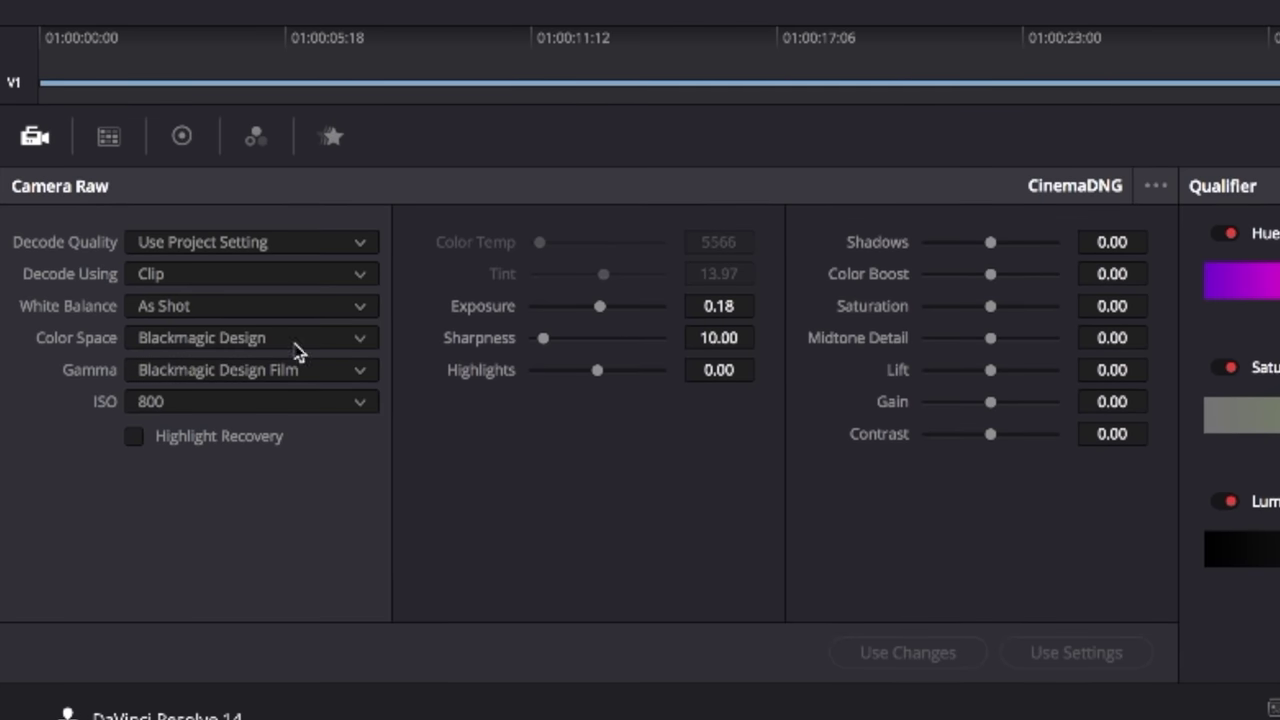
pyautogui.click(167, 405)
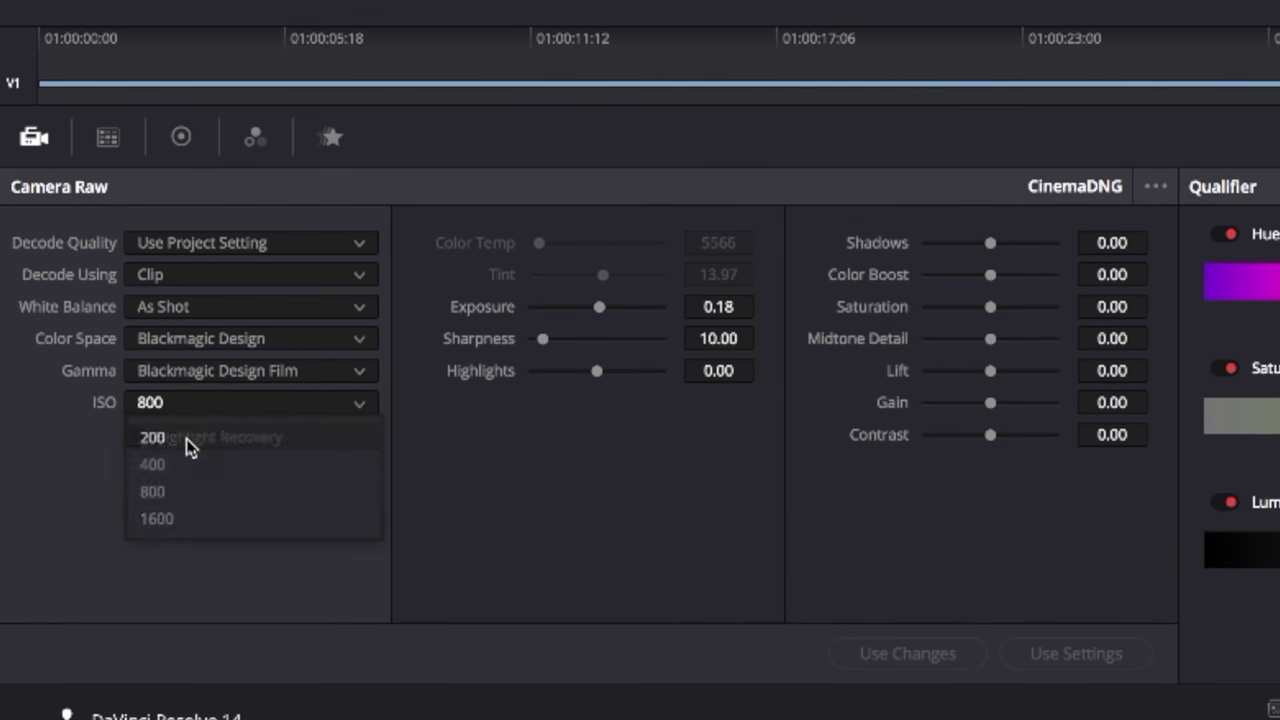
pyautogui.click(185, 438)
pyautogui.click(188, 403)
pyautogui.click(195, 464)
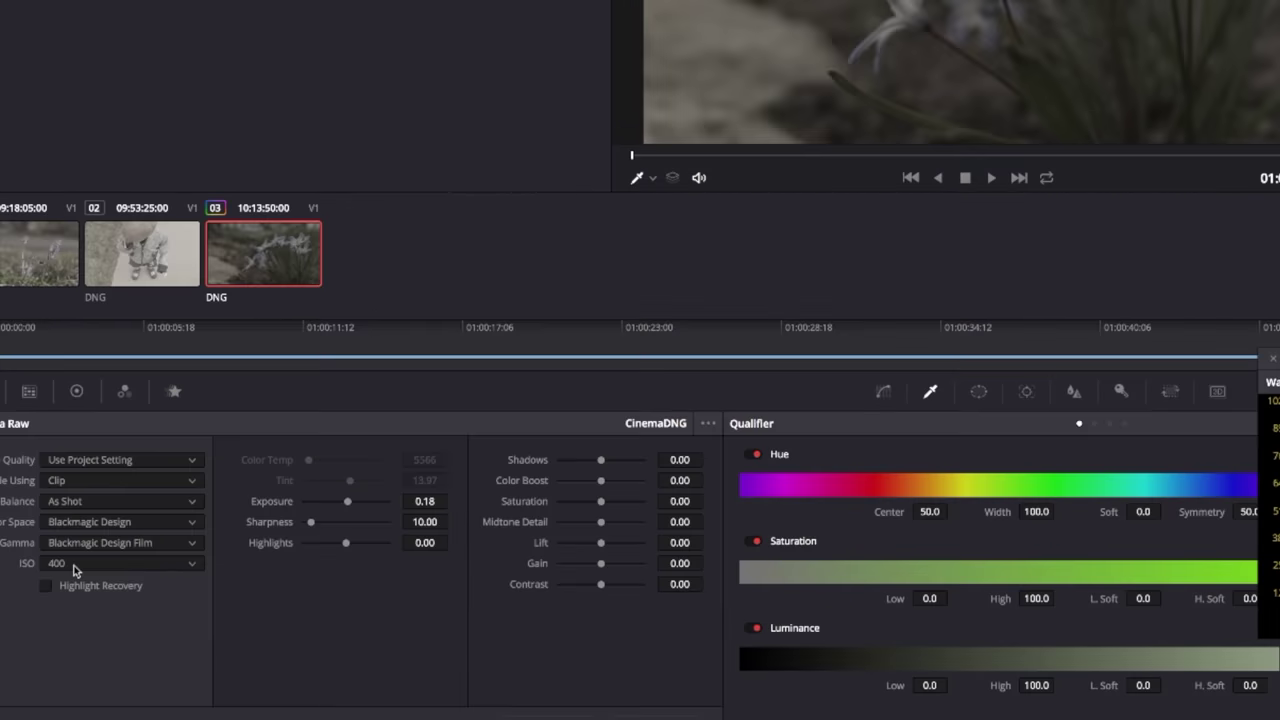
pyautogui.click(160, 403)
pyautogui.click(42, 675)
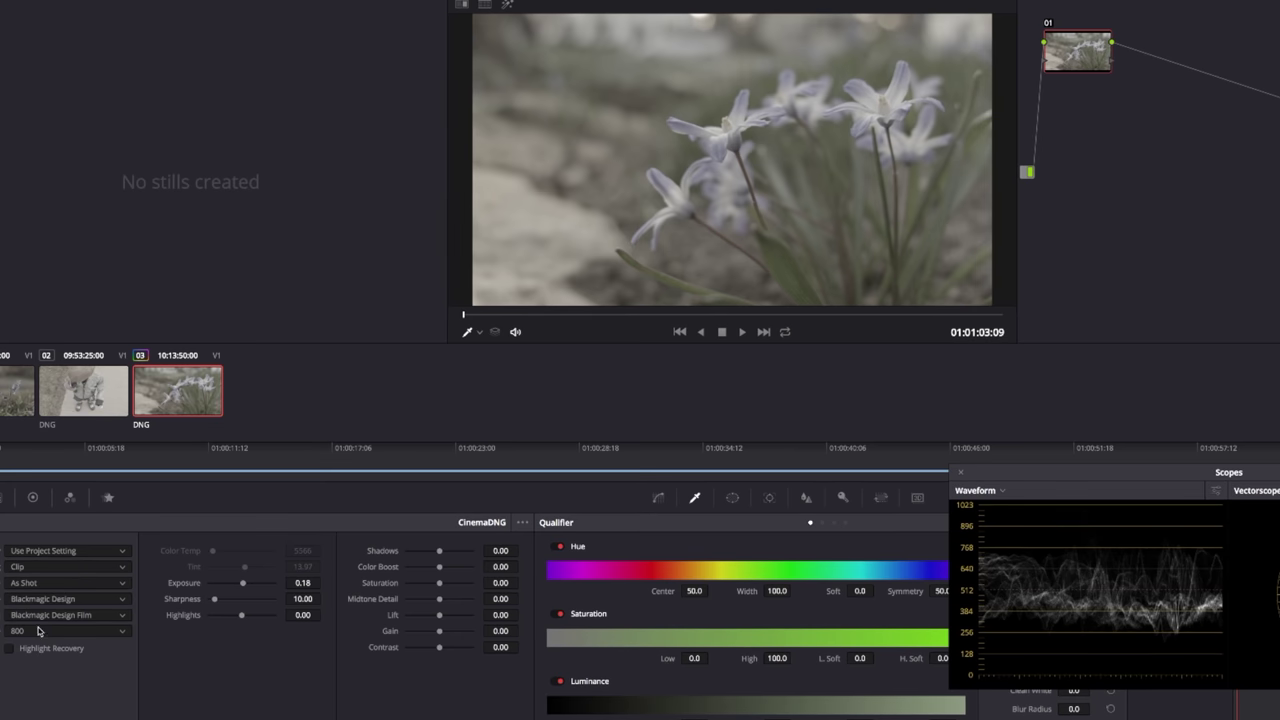
# Switch white balance to Custom with Color Temp 2000 and Tint -92.70.
pyautogui.click(20, 584)
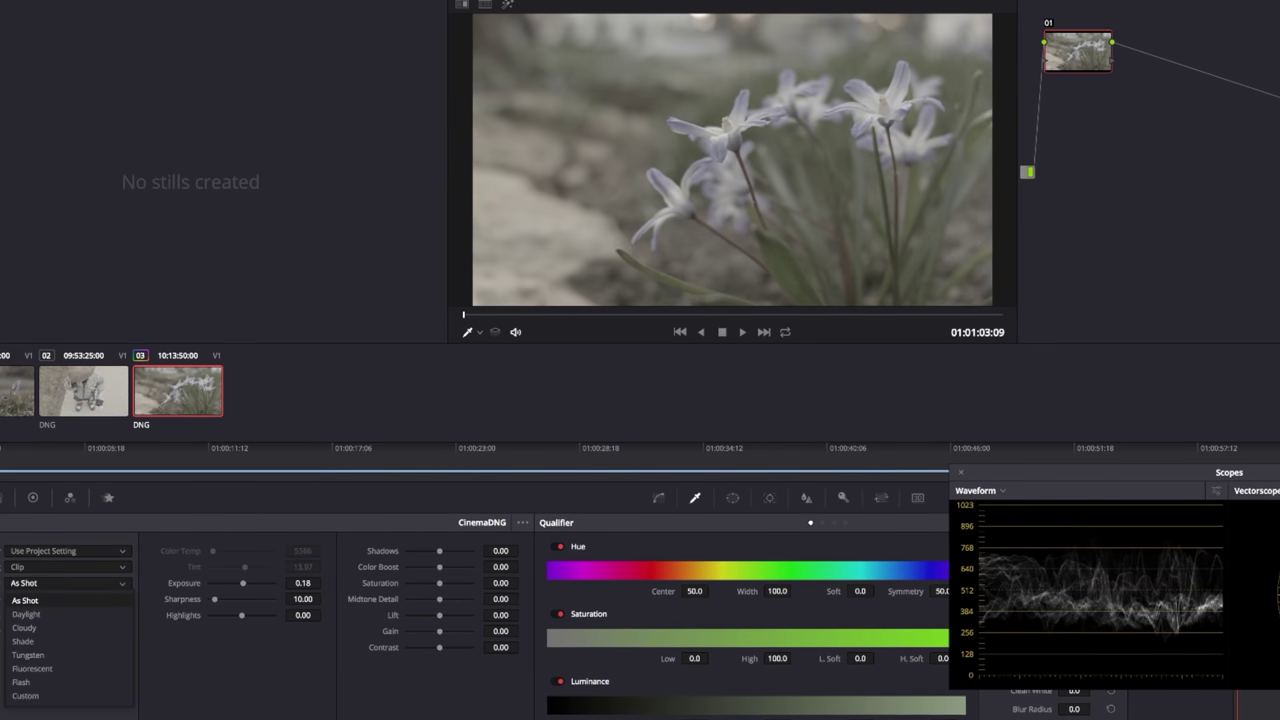
pyautogui.click(197, 591)
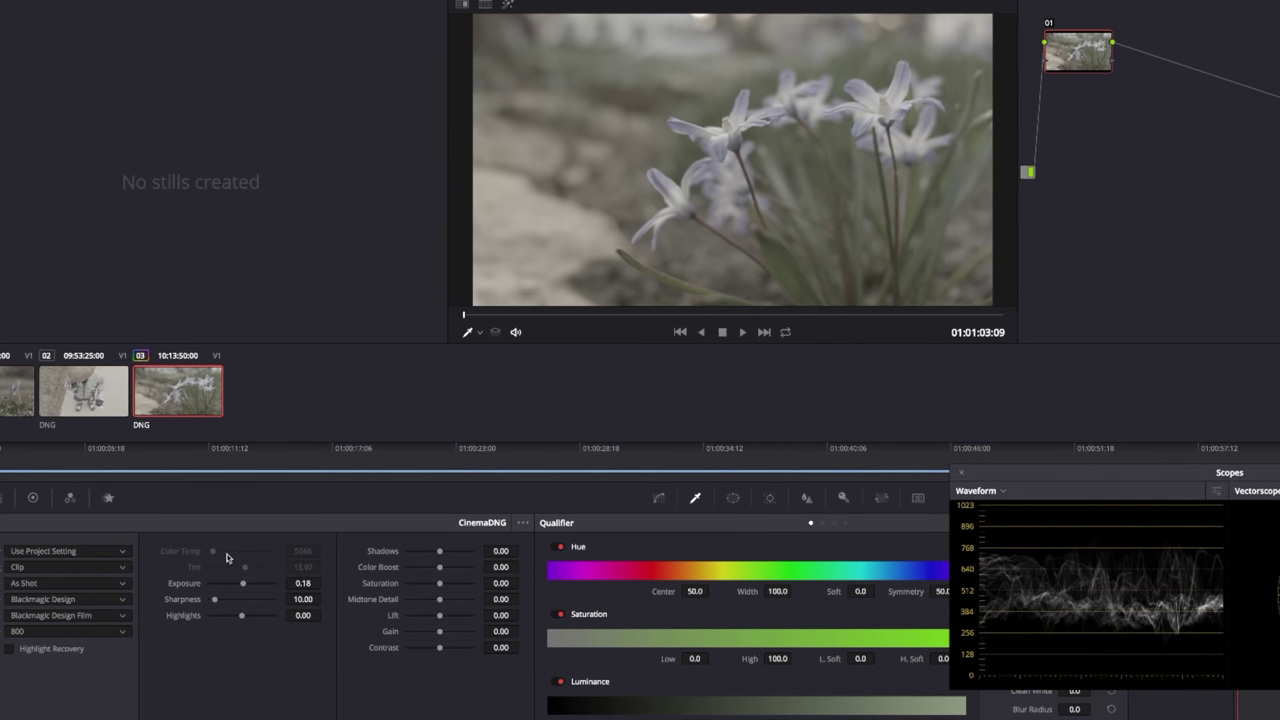
pyautogui.click(72, 567)
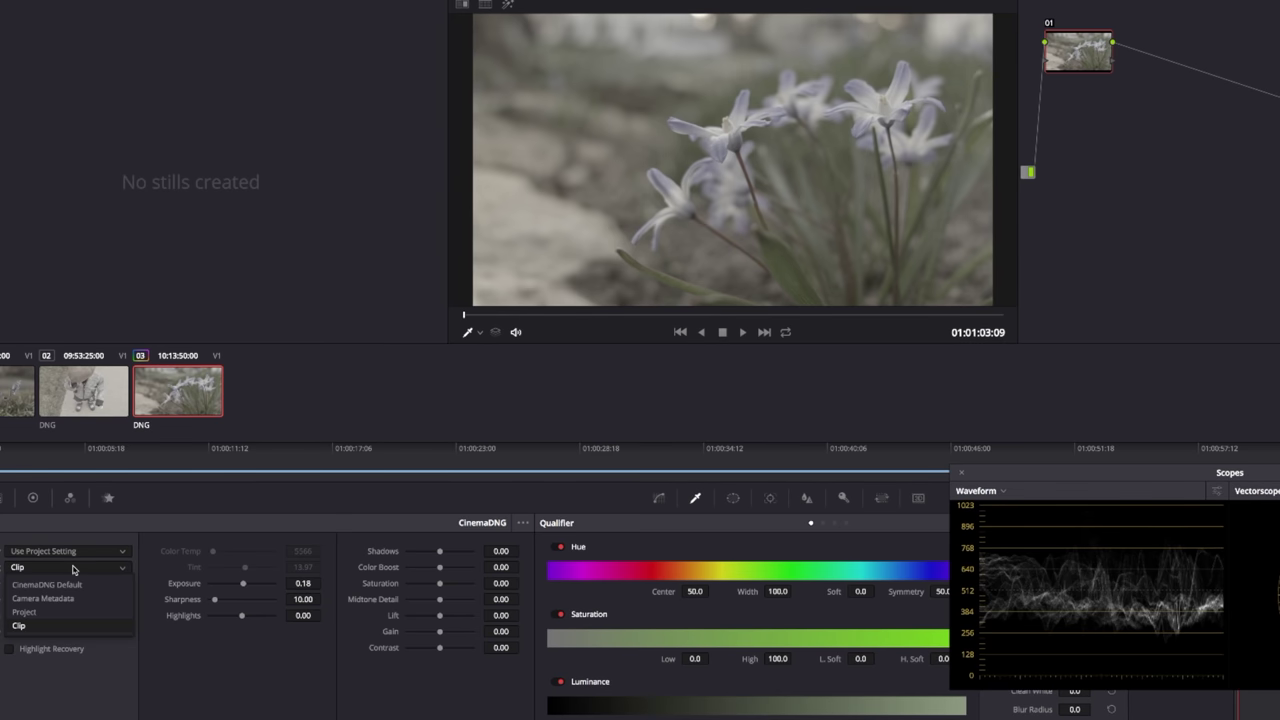
pyautogui.click(60, 583)
pyautogui.click(60, 583)
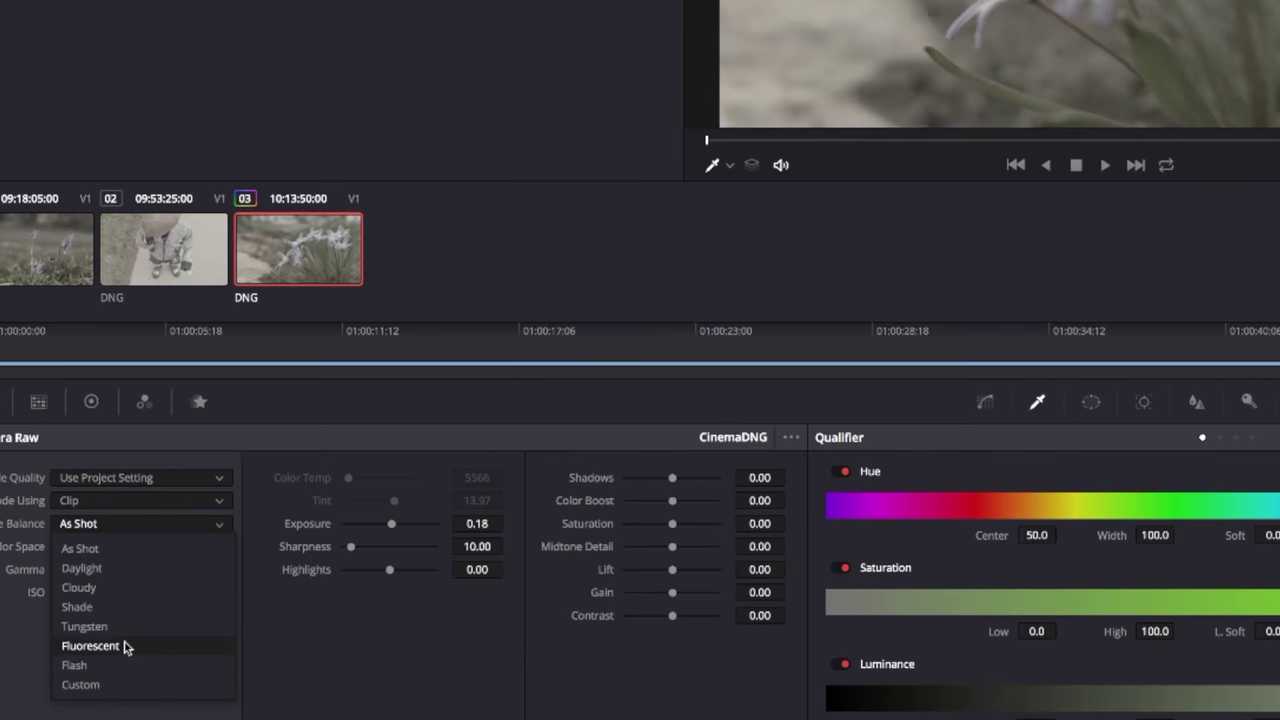
pyautogui.click(50, 690)
pyautogui.moveTo(366, 474); pyautogui.dragTo(517, 485)
pyautogui.moveTo(435, 480); pyautogui.dragTo(279, 477)
pyautogui.moveTo(415, 500); pyautogui.dragTo(379, 501)
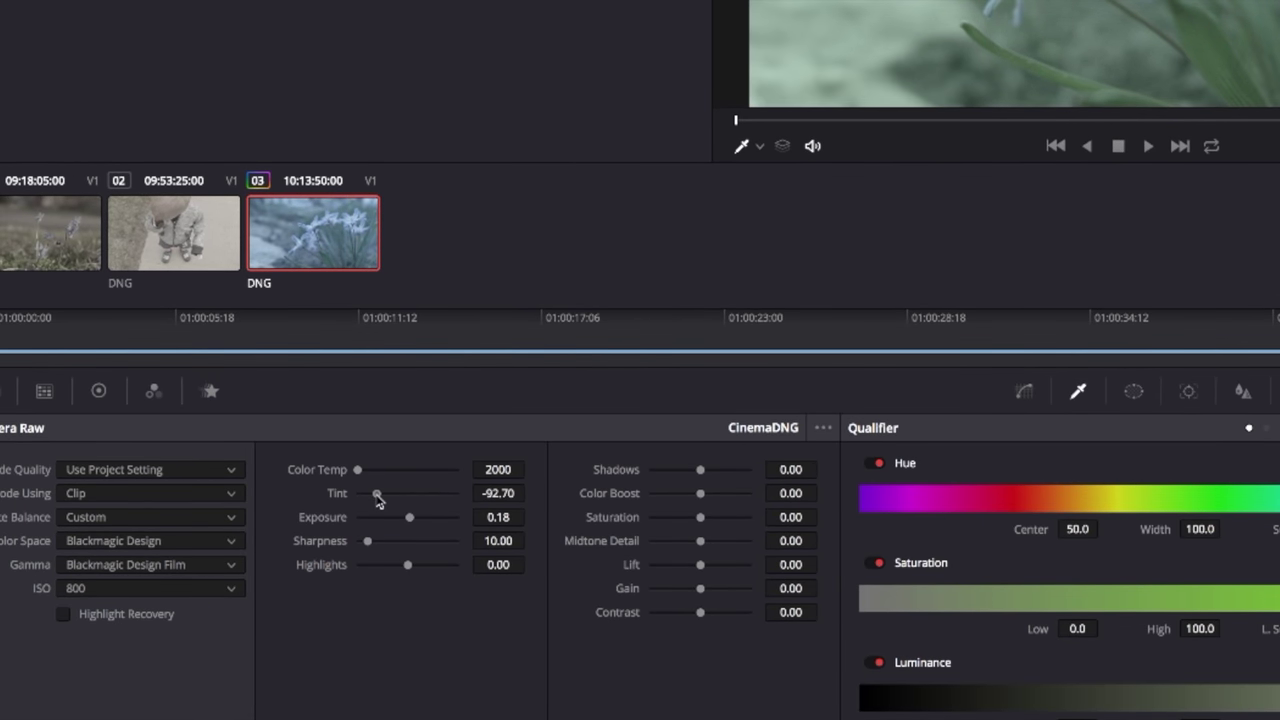